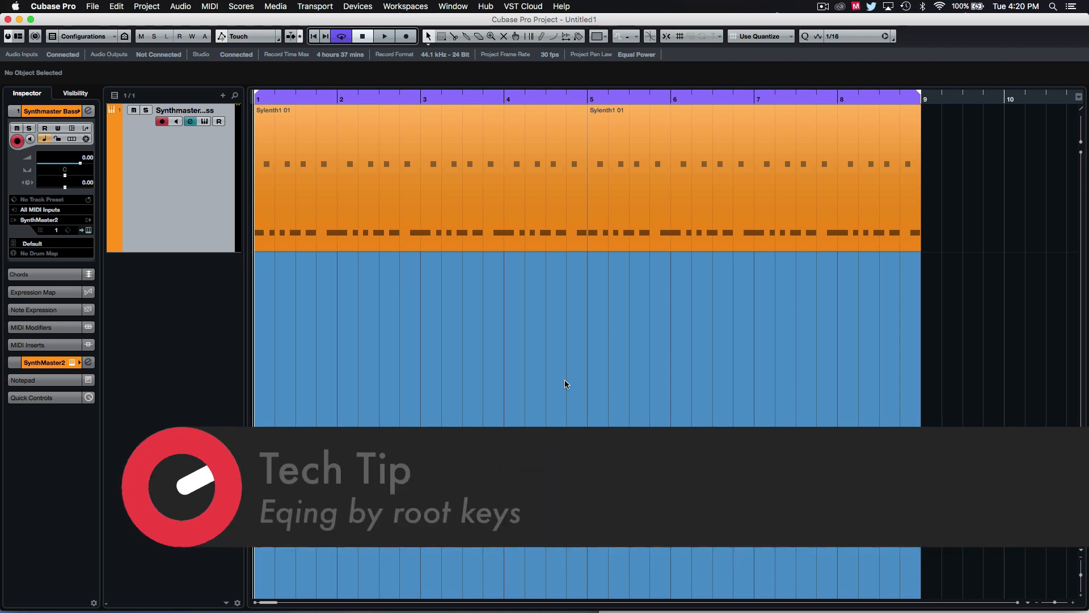
Step: Bring up the Synthmaster Bass channel settings from the Inspector and position the window
left_click(173, 322)
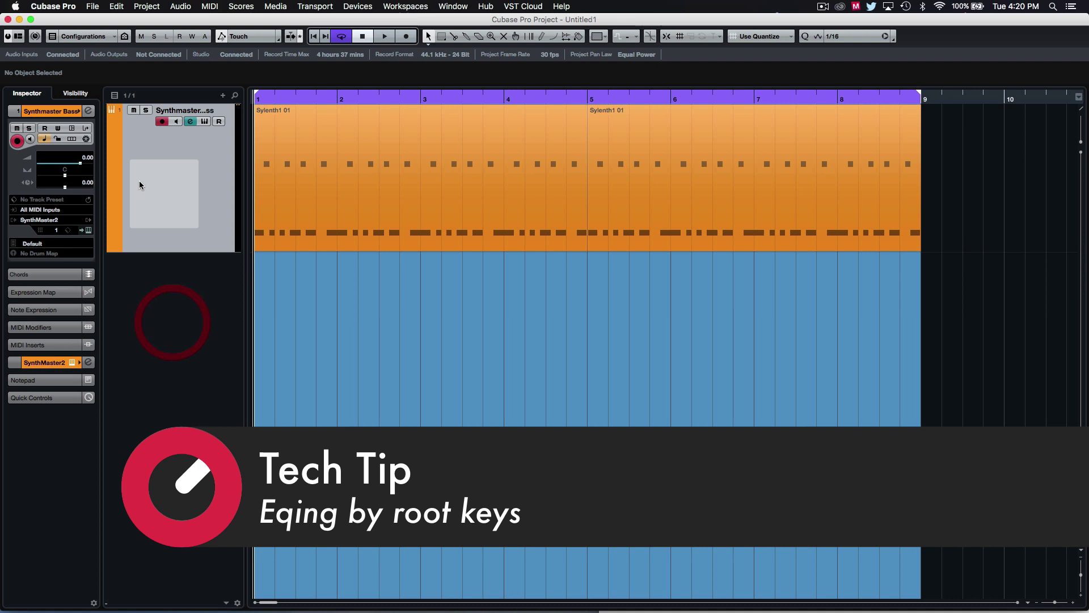
left_click(409, 336)
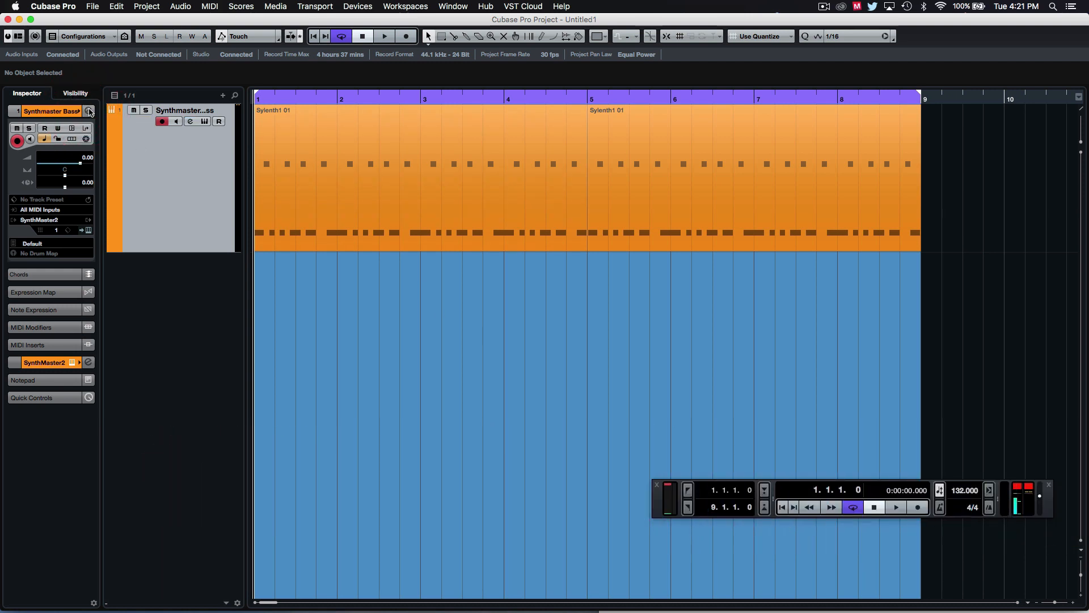
left_click(88, 112)
mouse_move(479, 146)
left_mouse_down()
mouse_move(338, 136)
mouse_move(550, 155)
mouse_move(456, 113)
left_mouse_up()
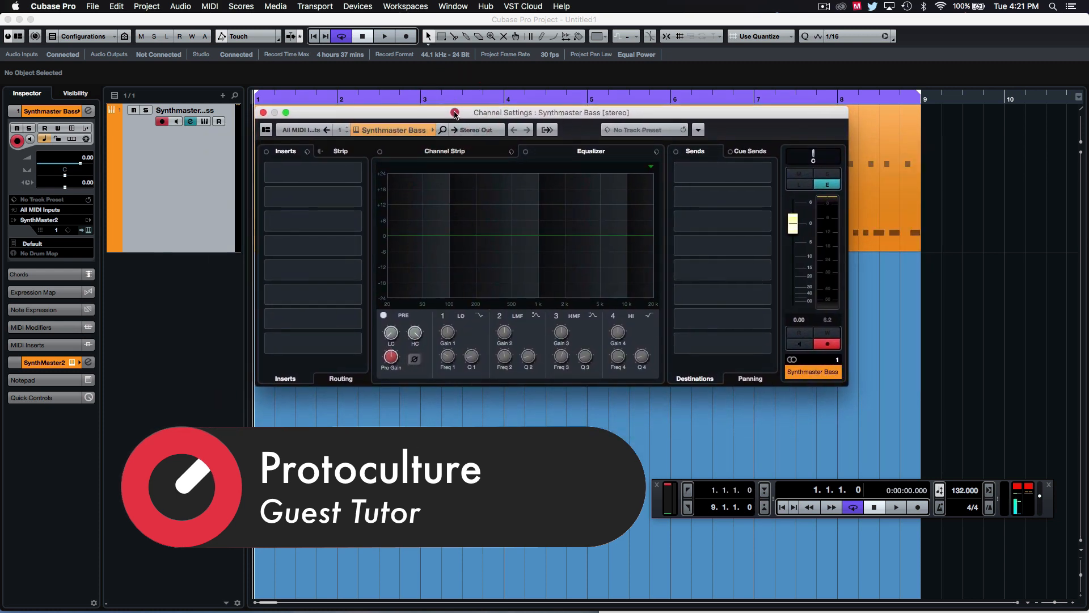
Step: Load FabFilter Pro-Q 2 into the first insert slot via the plugin search
left_click(455, 113)
left_click(454, 115)
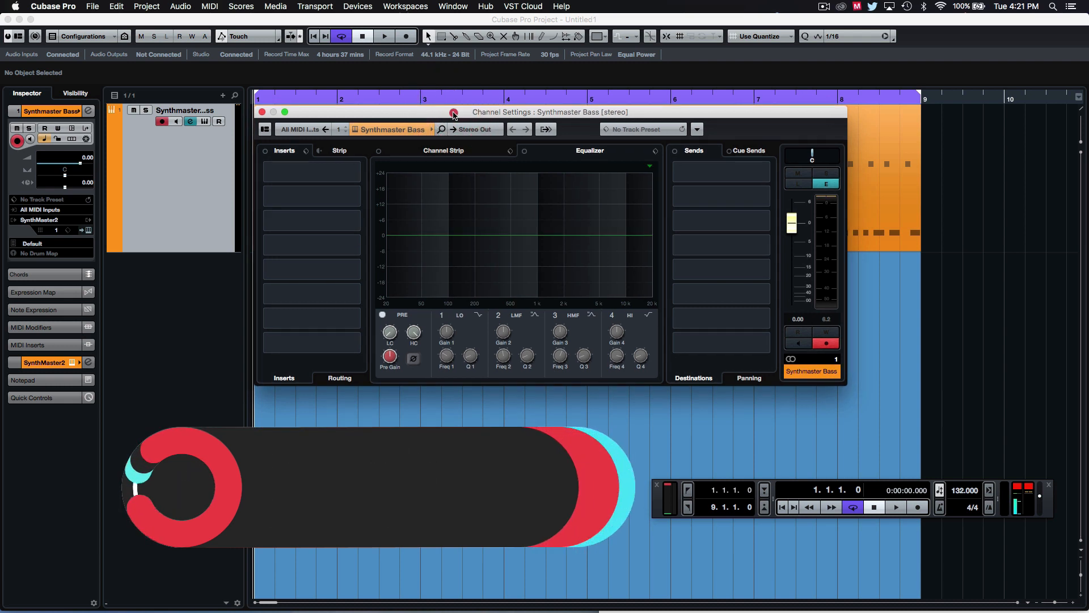
left_click_drag(455, 117, 454, 115)
left_click(316, 171)
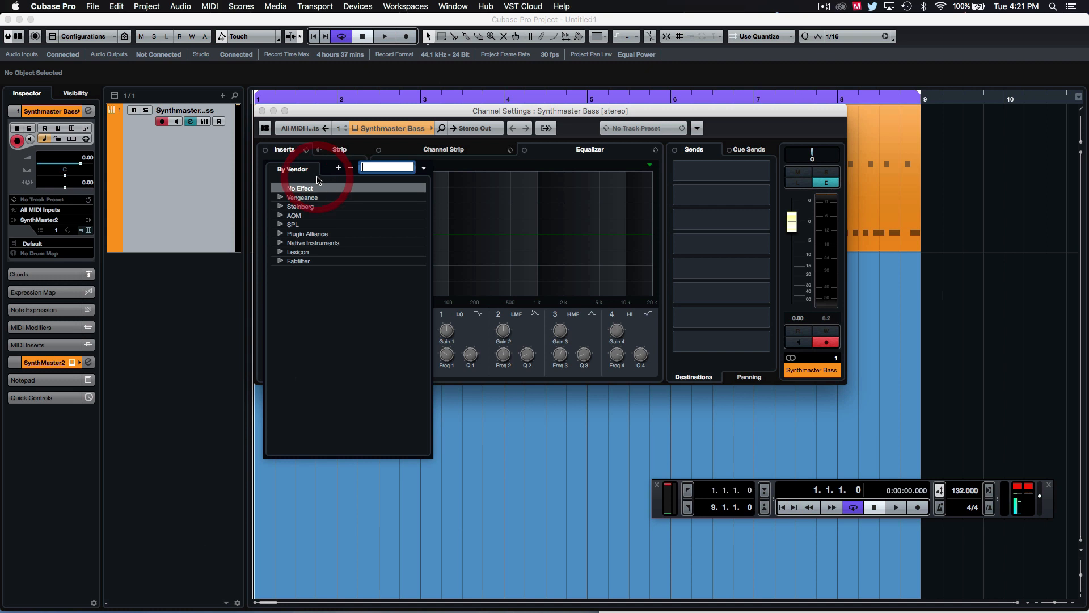
type("pro-q")
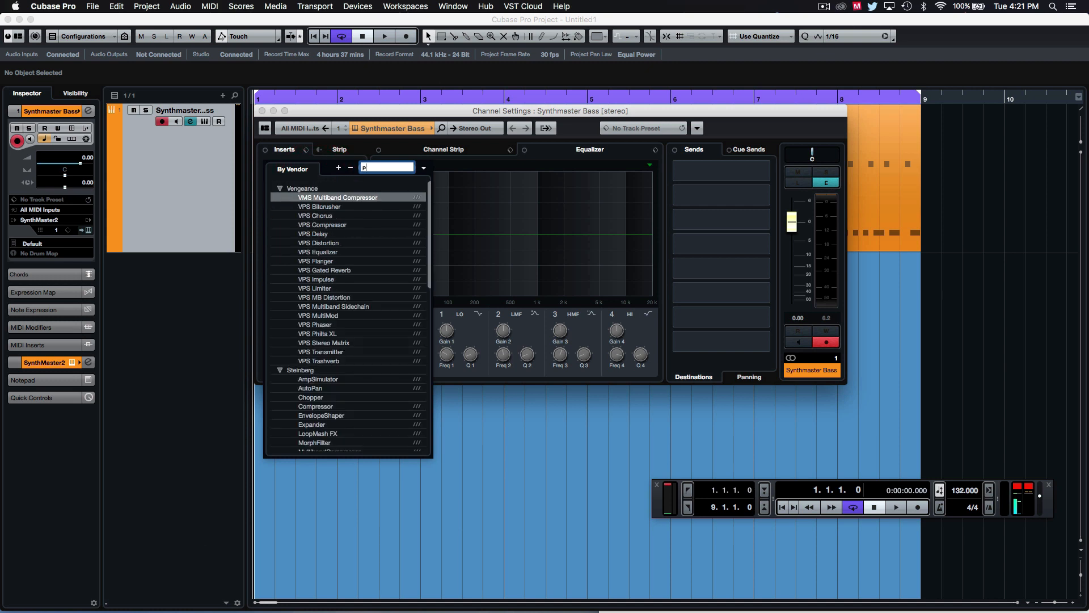
key("Return")
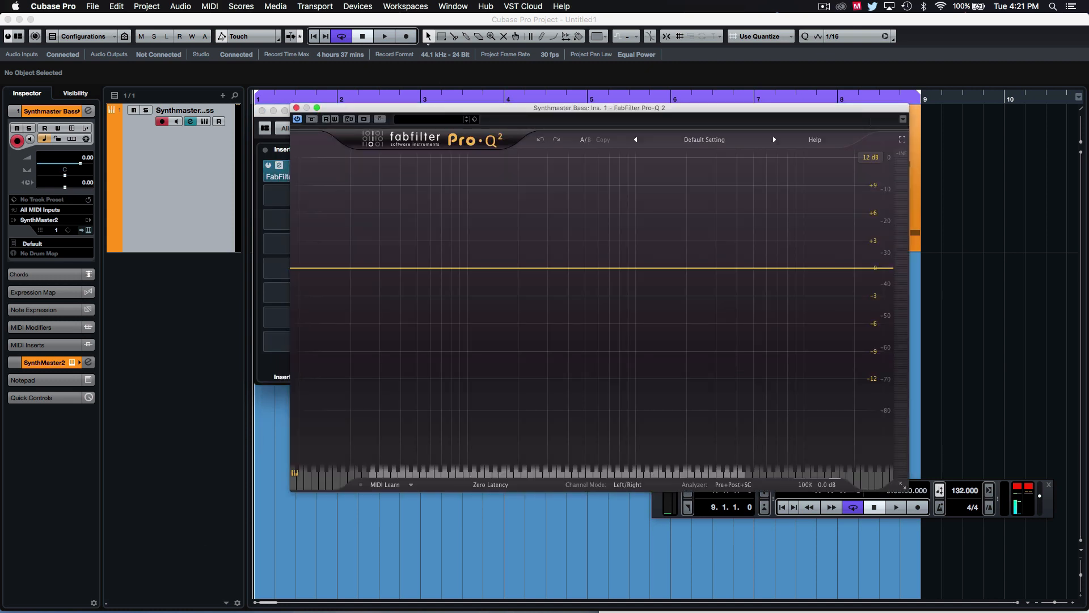
Step: Move the Pro-Q 2 window up and to the left so it sits clear
left_click_drag(332, 120, 376, 128)
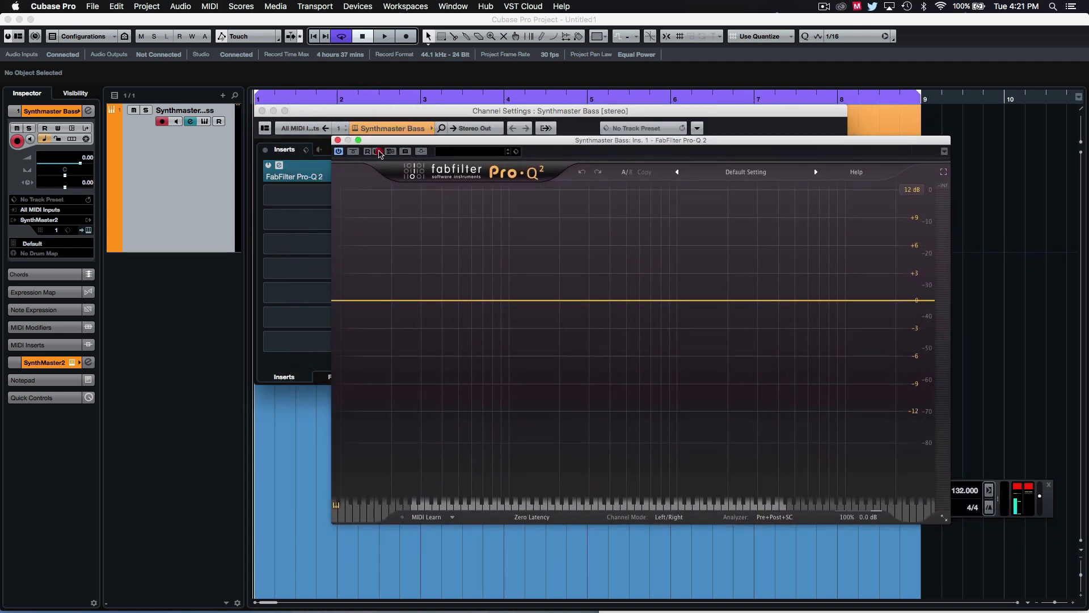
left_click_drag(377, 128, 266, 104)
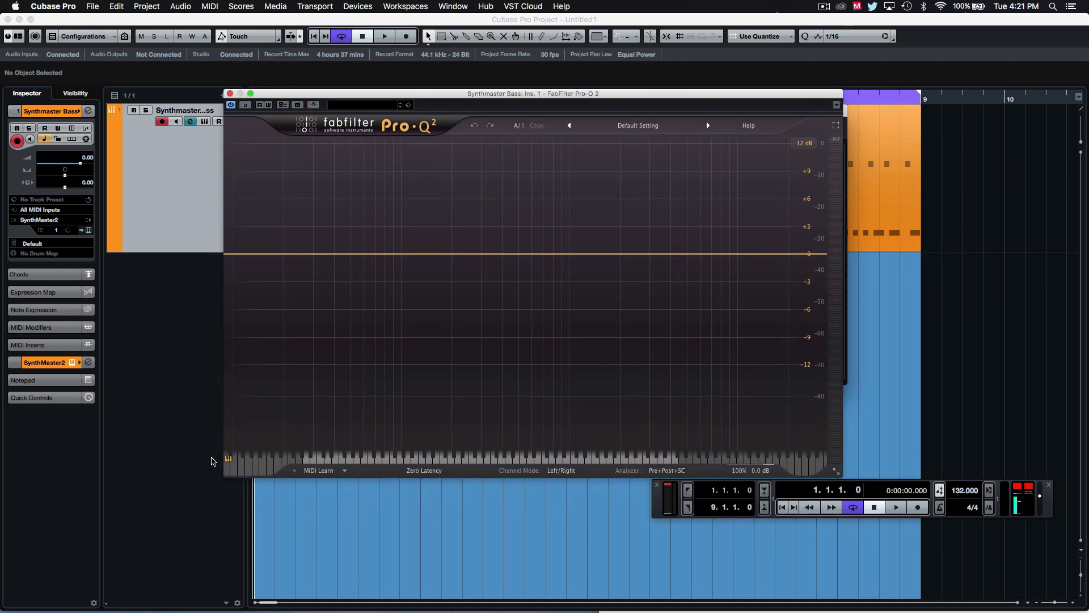
Step: Create a bell band on the Pro-Q 2 curve, cut to about -23 dB and slid down toward A1
left_click(228, 459)
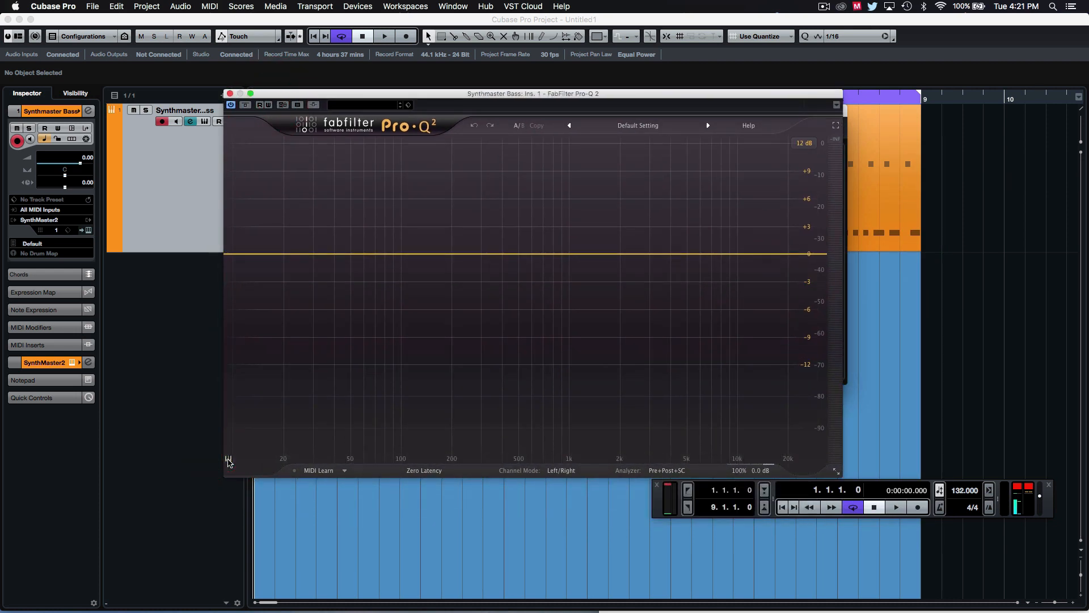
left_click(228, 460)
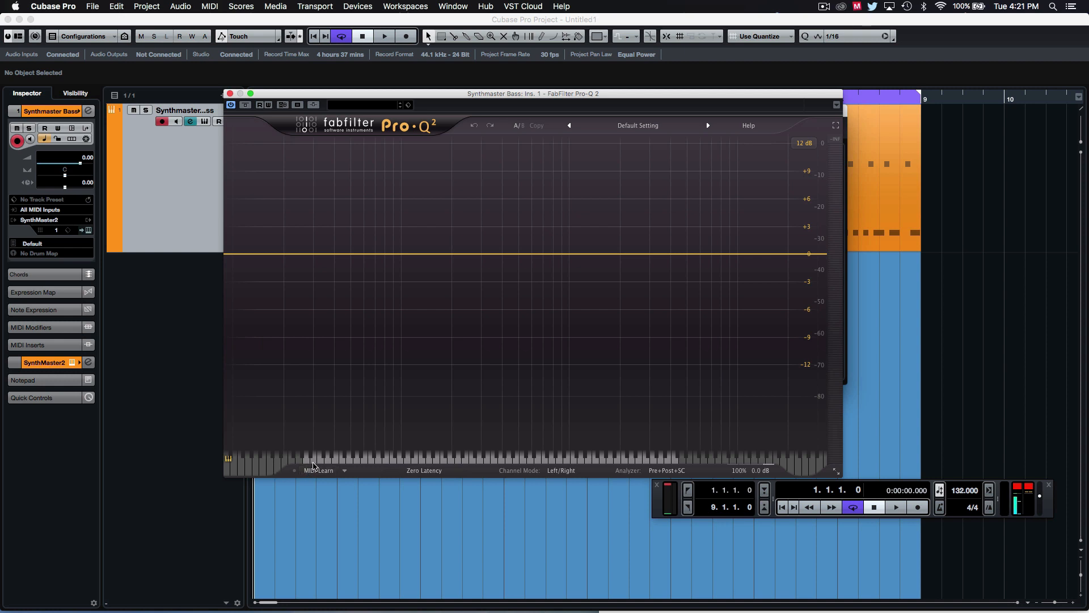
left_click(379, 460)
left_click(426, 255)
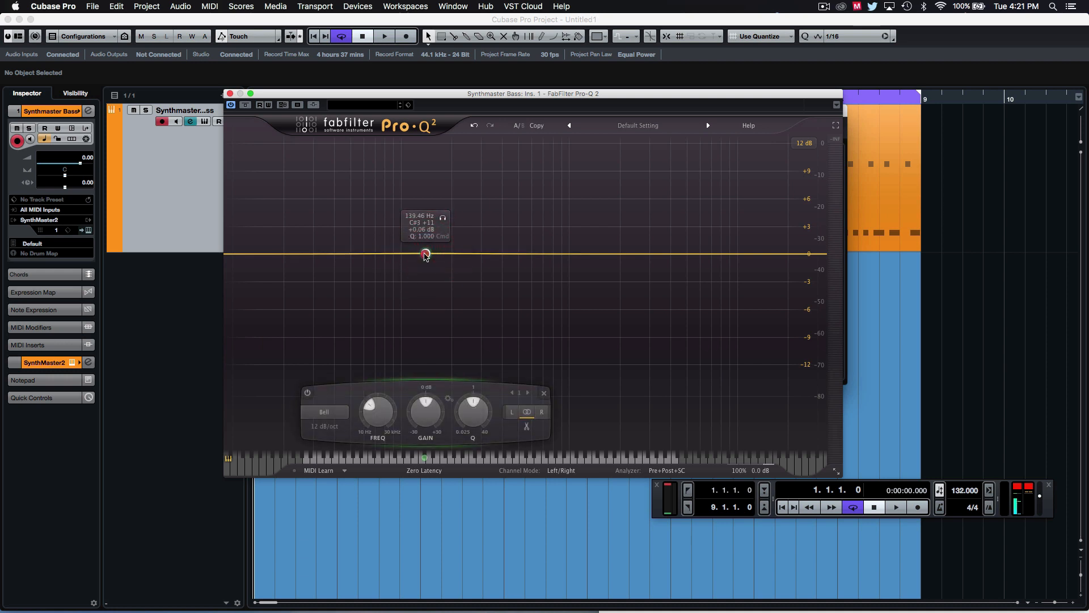
left_click_drag(426, 254, 414, 338)
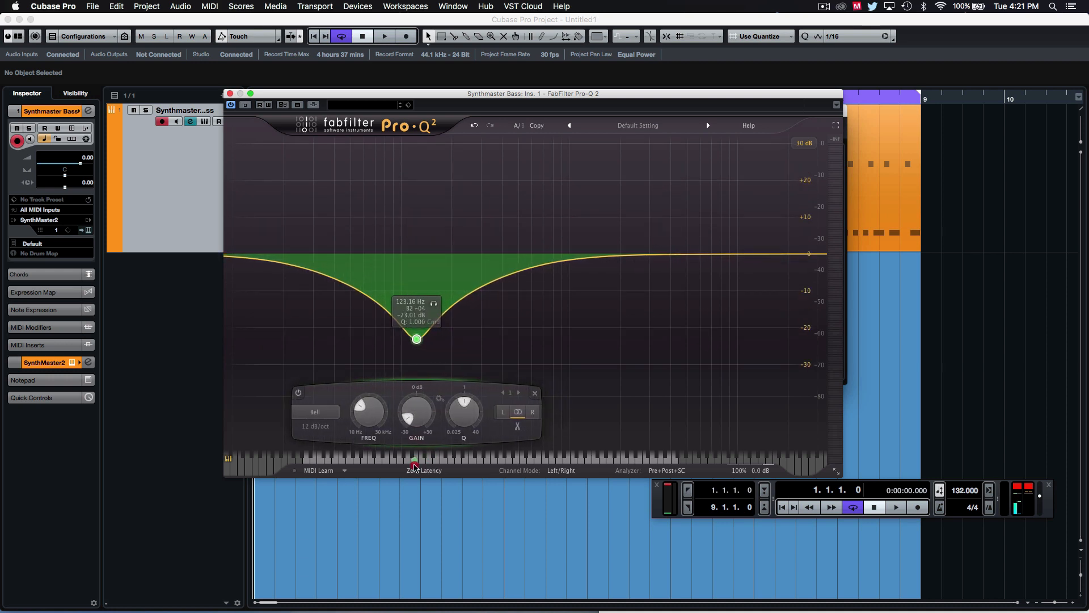
left_click_drag(414, 466, 358, 463)
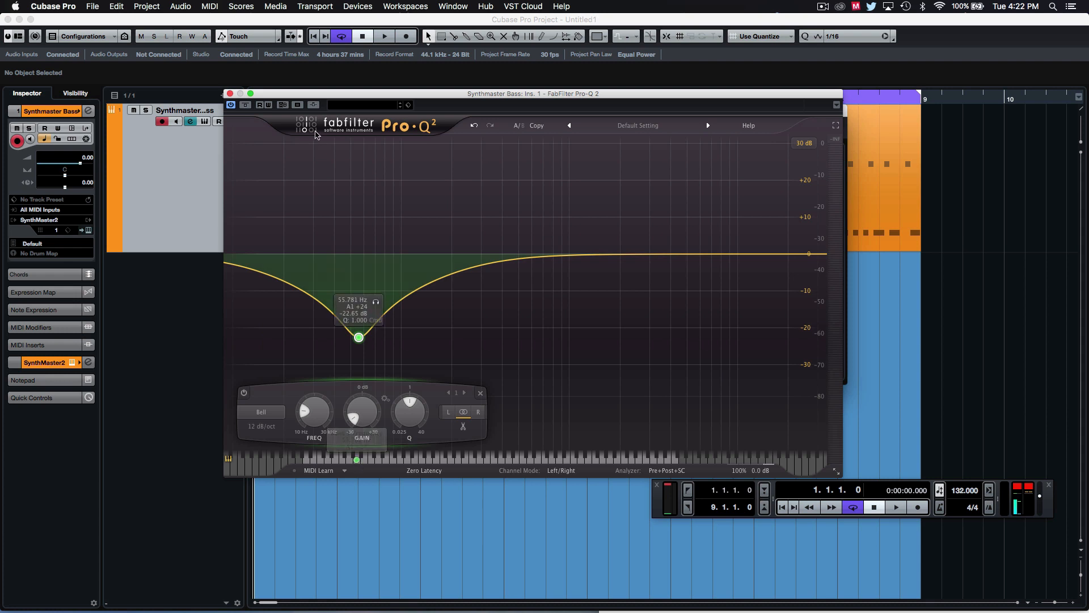
Step: Return the band's gain to 0 dB, rearranging the Pro-Q 2 window around the inserts
left_click_drag(311, 94, 498, 85)
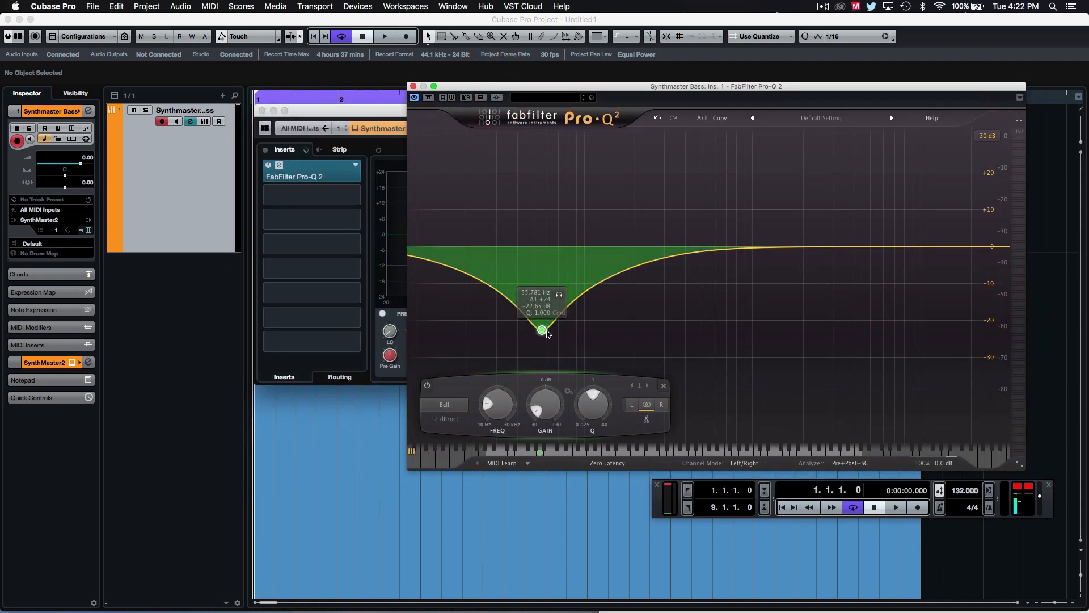
mouse_move(545, 405)
left_mouse_down()
mouse_move(542, 373)
mouse_move(529, 378)
left_mouse_up()
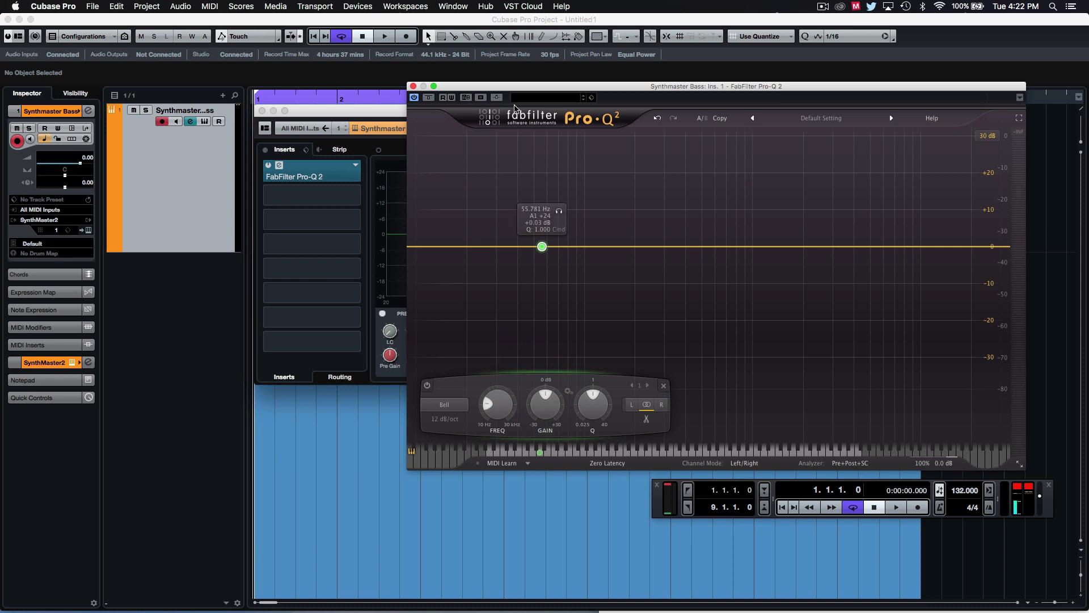
left_click_drag(514, 93, 545, 173)
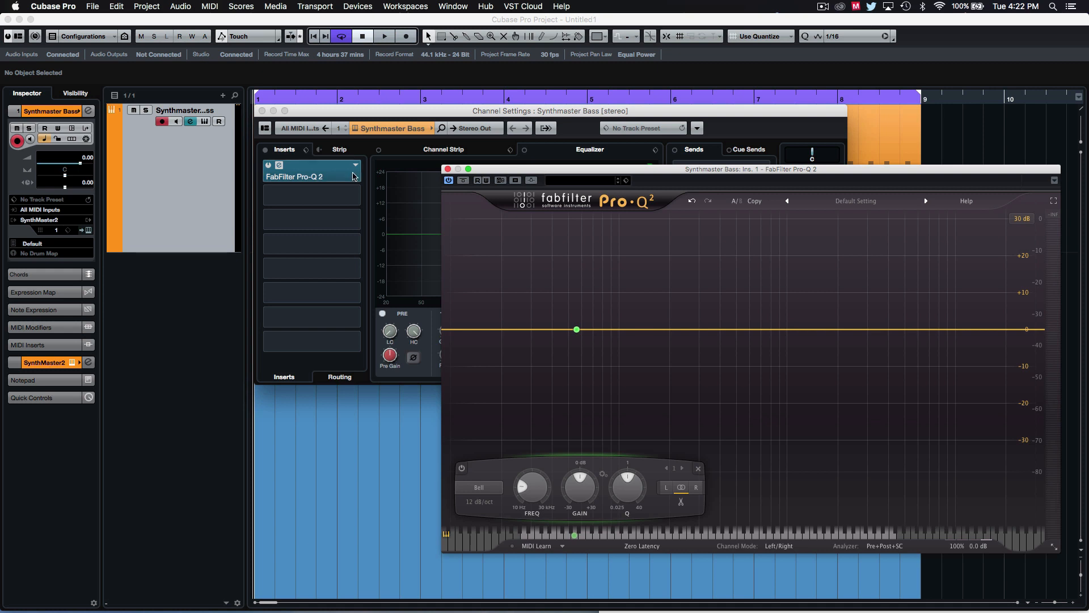
Step: Rearrange the Channel Settings and Pro-Q 2 windows, then close Channel Settings with Ctrl+W
mouse_move(315, 111)
left_mouse_down()
mouse_move(278, 249)
mouse_move(238, 260)
left_mouse_up()
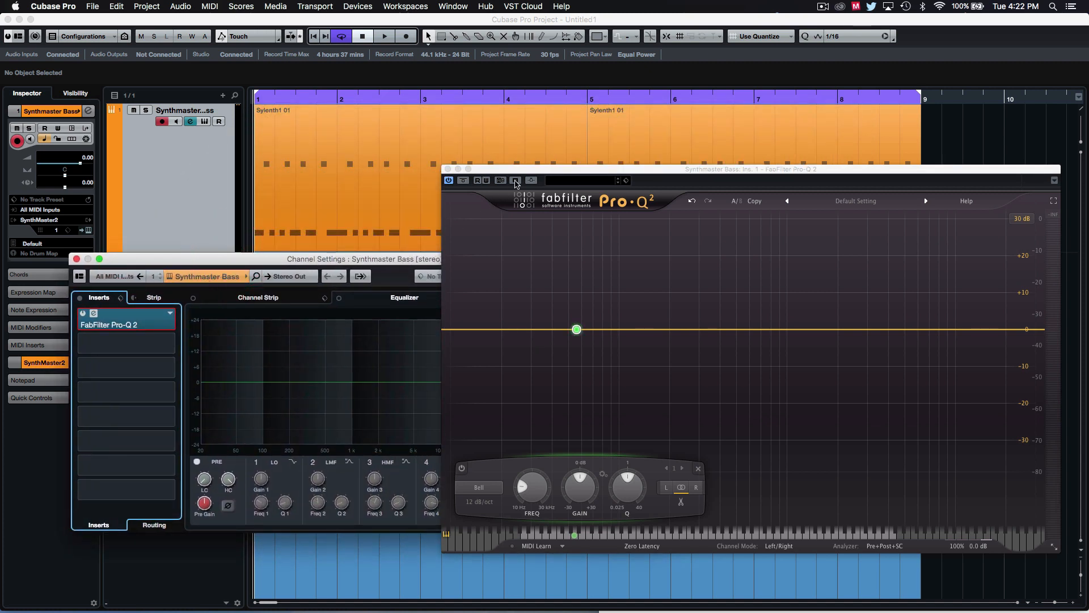
mouse_move(519, 171)
left_mouse_down()
mouse_move(685, 182)
mouse_move(640, 184)
left_mouse_up()
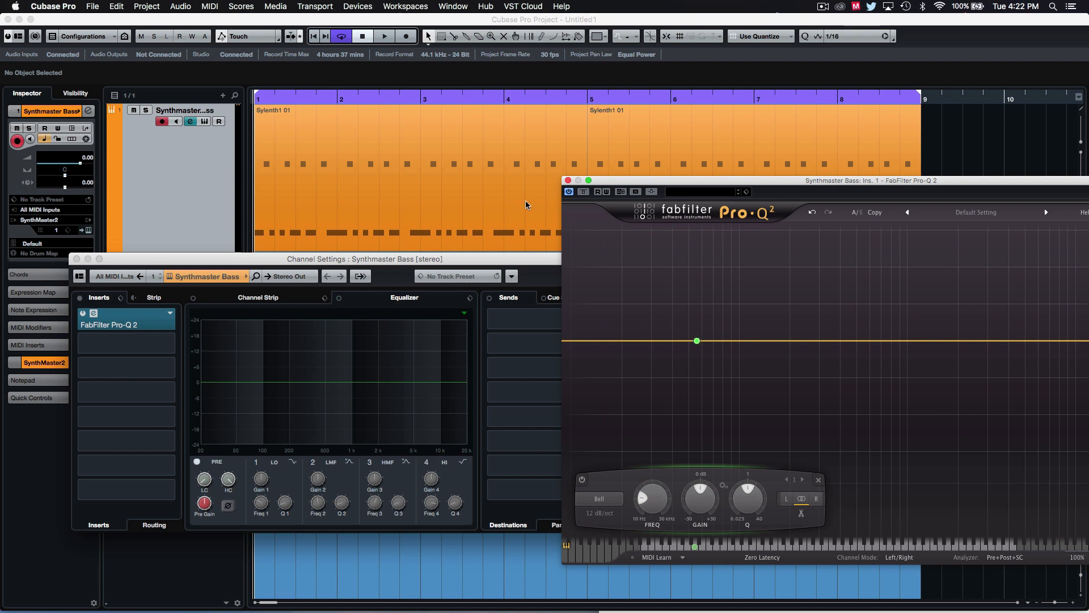
left_click_drag(304, 261, 266, 274)
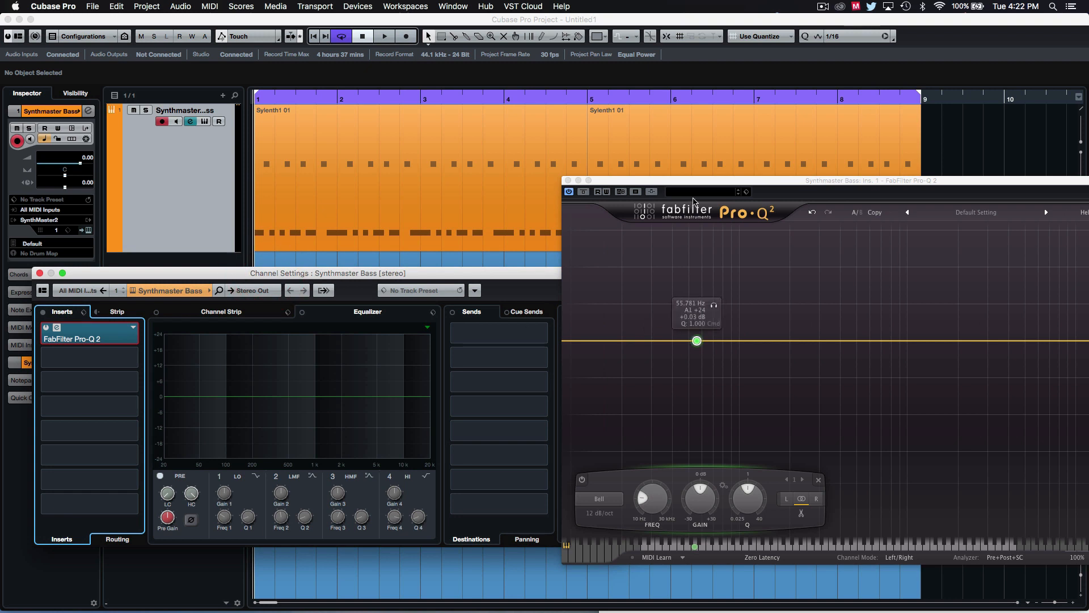
left_click_drag(656, 186, 489, 187)
key("ctrl+w")
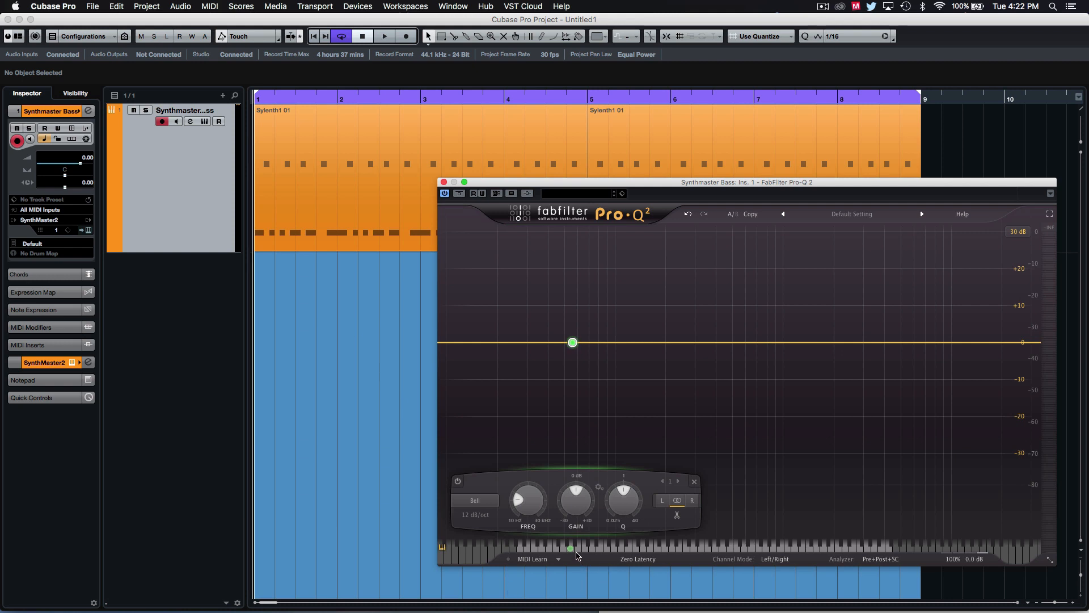
Step: Snap the band to A1 at 55 Hz on the piano strip and select the Sylenth1 01 MIDI part
left_click_drag(576, 554, 572, 553)
left_click(324, 291)
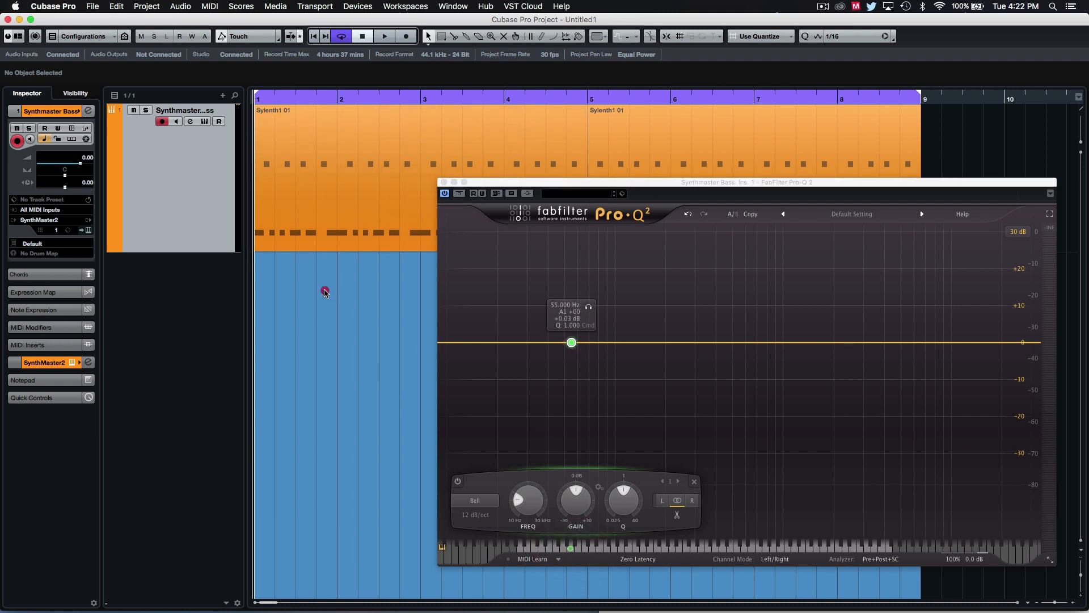
left_click(304, 195)
left_click(717, 117)
left_click(524, 140)
double_click(434, 163)
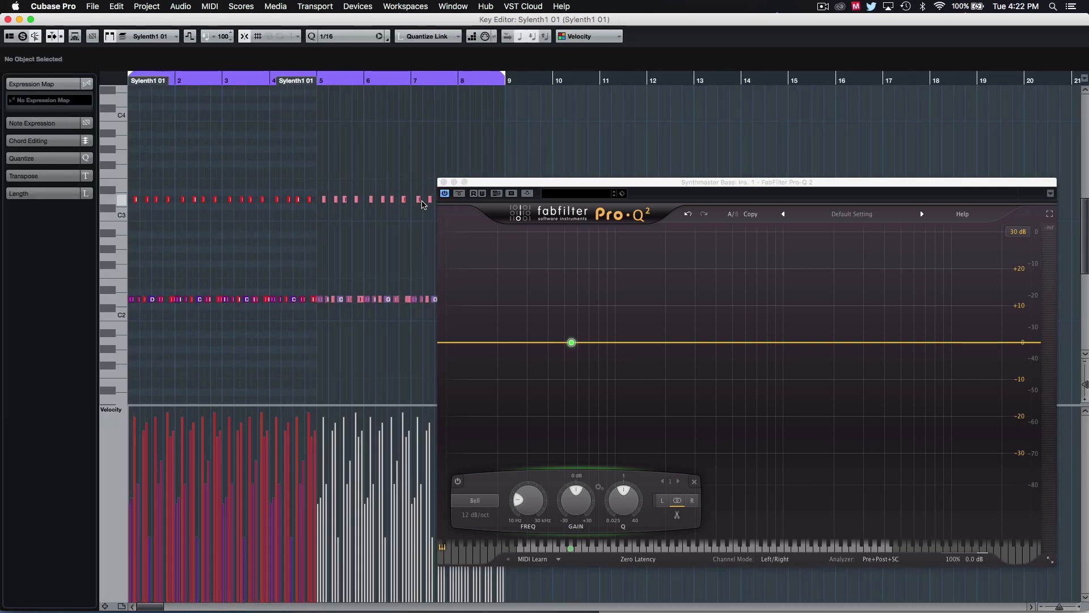
left_click_drag(236, 81, 236, 77)
key("space")
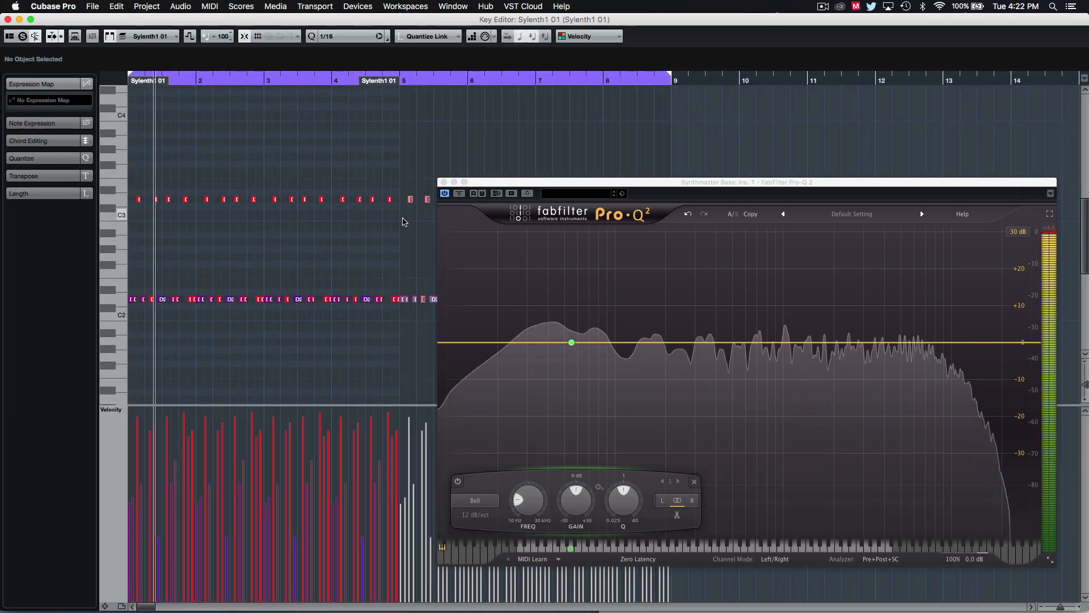
left_click(9, 23)
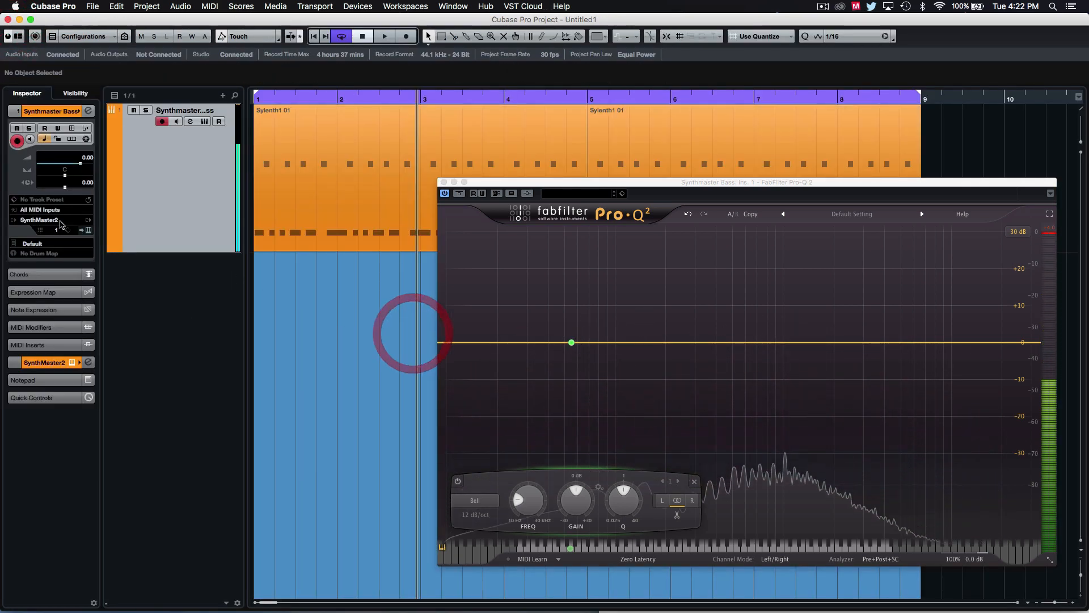
left_click(293, 248)
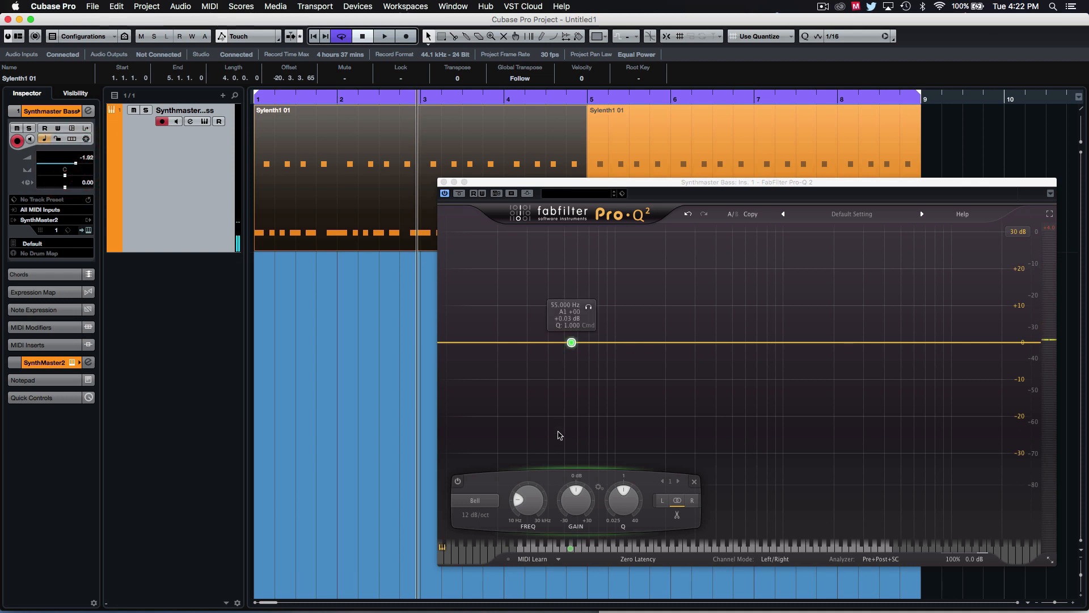
key("Return")
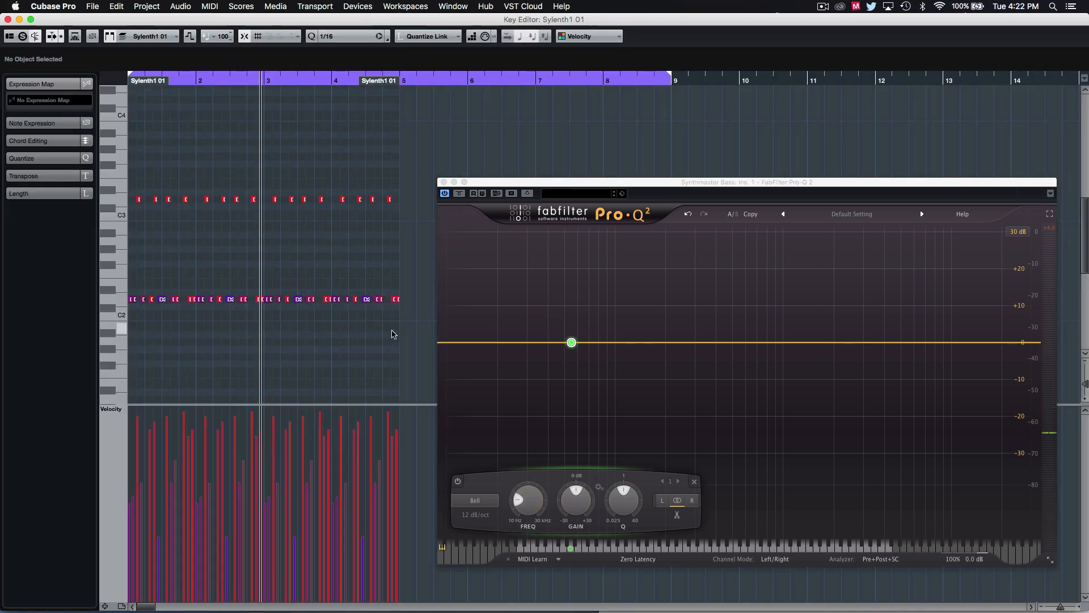
left_click_drag(417, 319, 217, 187)
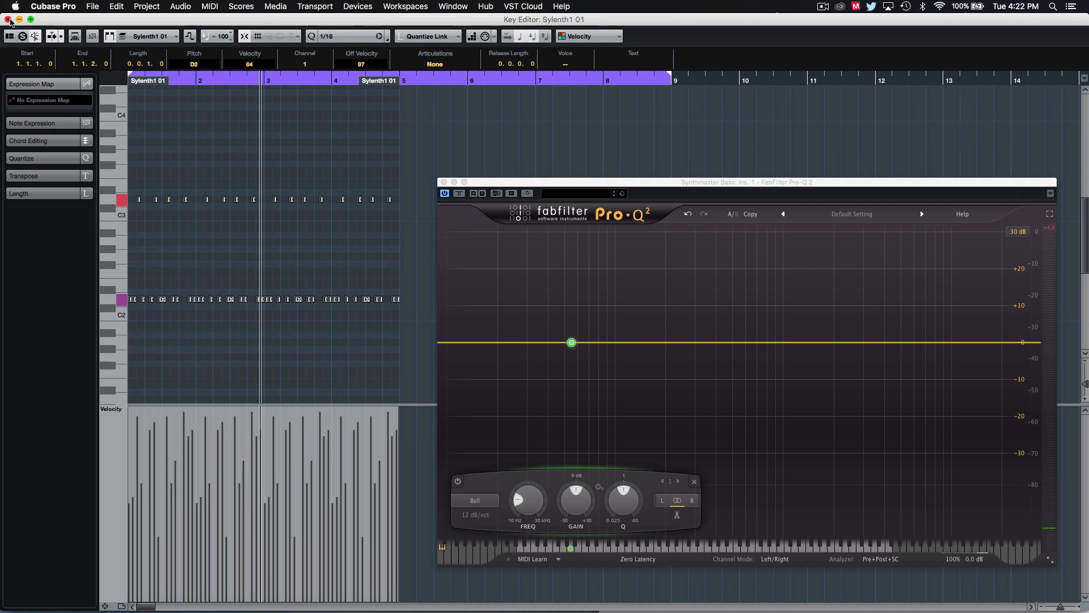
key("Return")
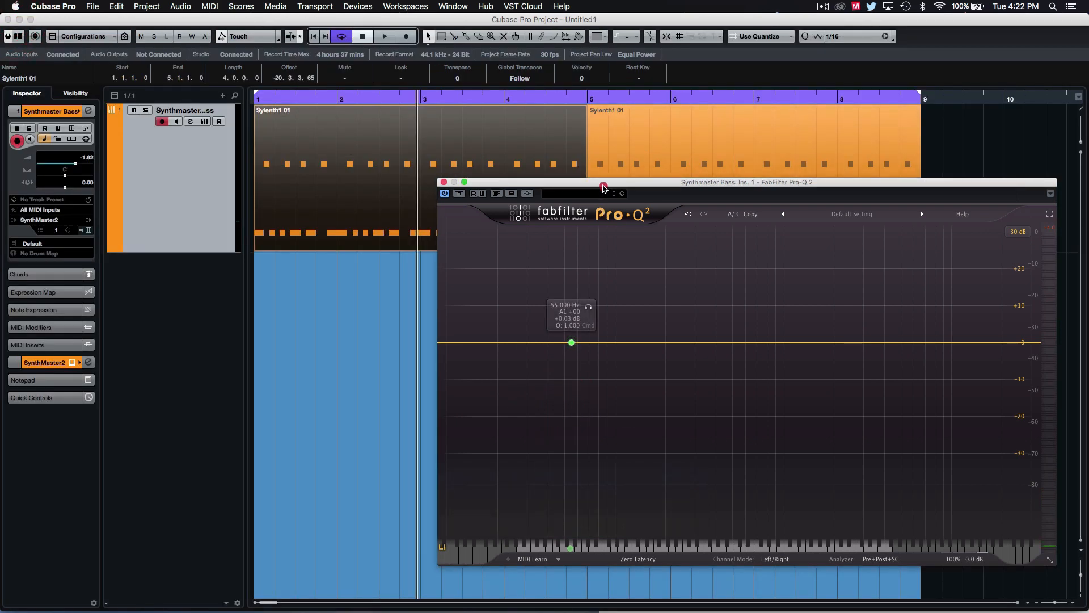
Step: Lower the band's frequency, boost its gain and narrow the Q considerably
left_click_drag(613, 182, 506, 106)
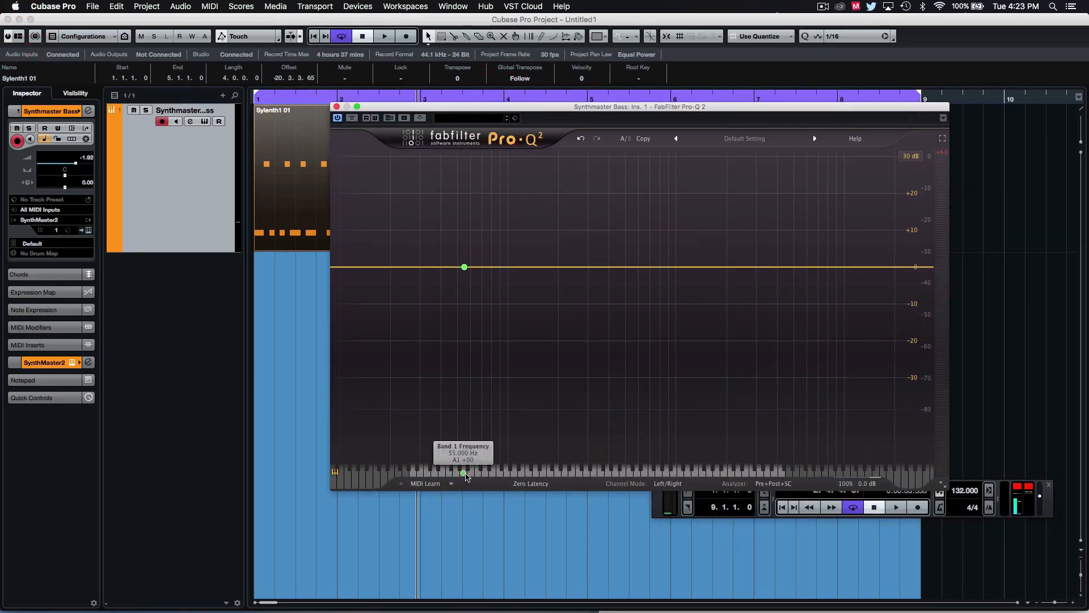
mouse_move(463, 473)
left_mouse_down()
mouse_move(436, 477)
mouse_move(484, 478)
left_mouse_up()
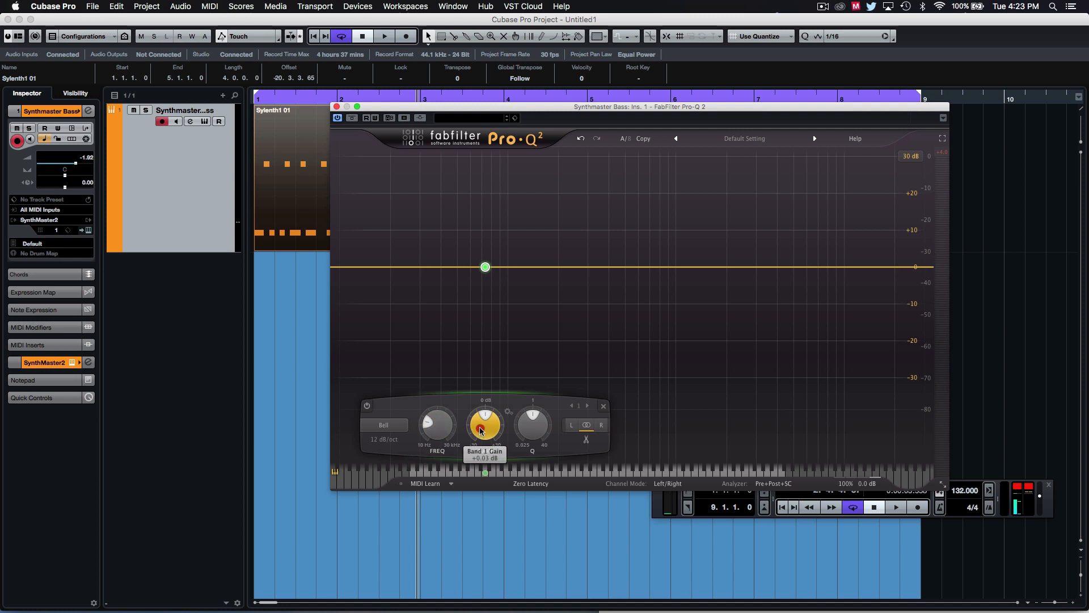
mouse_move(482, 429)
left_mouse_down()
mouse_move(481, 393)
mouse_move(478, 401)
mouse_move(537, 359)
left_mouse_up()
left_click_drag(571, 303, 669, 387)
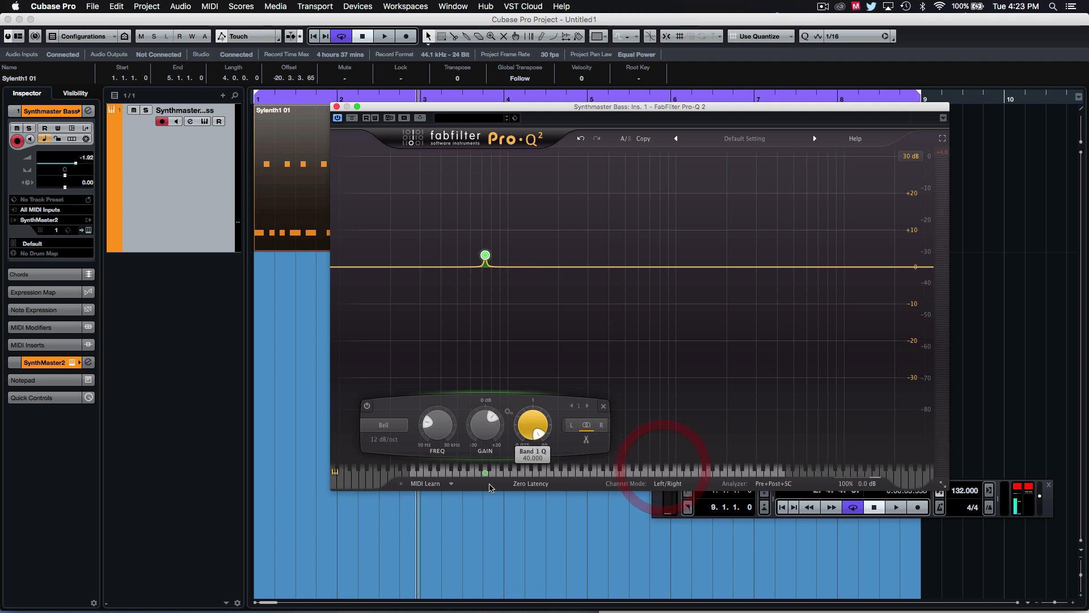
mouse_move(493, 443)
left_mouse_down()
mouse_move(497, 428)
mouse_move(498, 438)
left_mouse_up()
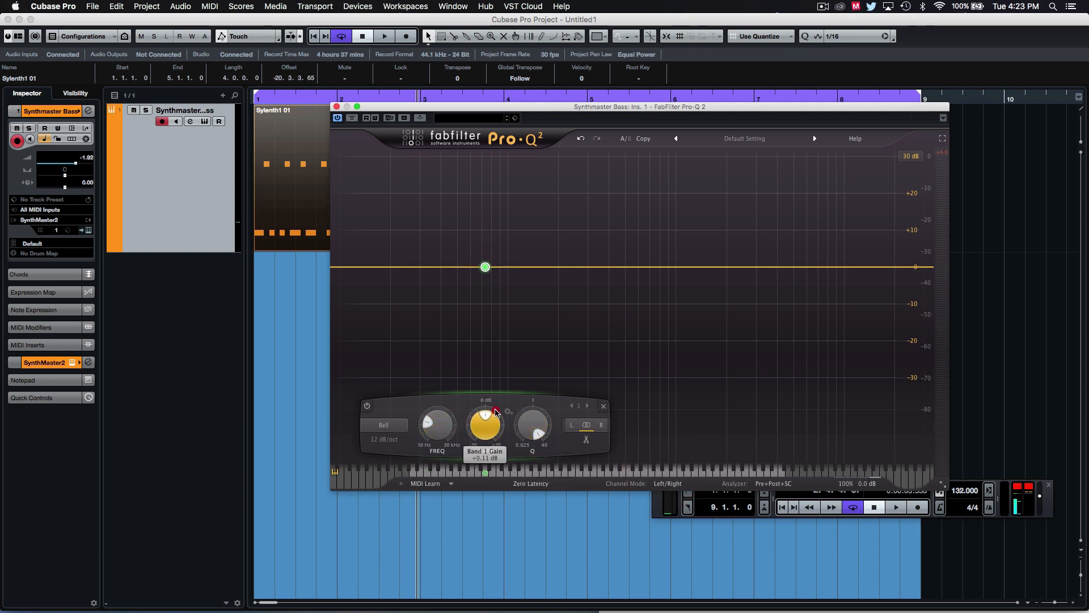
Step: Play the bass, push the boost high, then sweep the band up to about 131 Hz and flatten it
key("space")
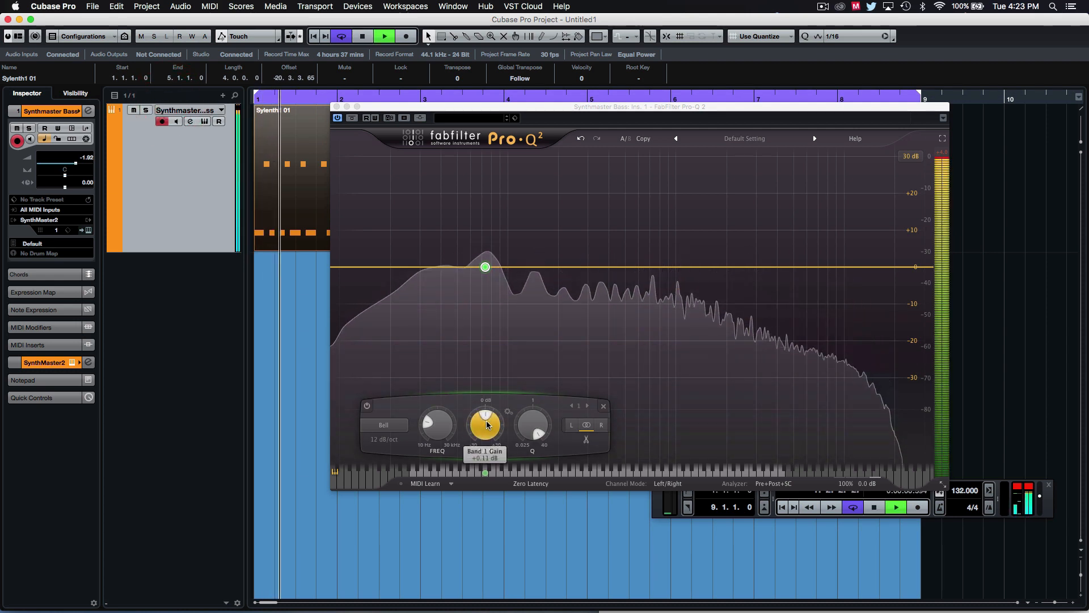
left_click_drag(487, 423, 489, 332)
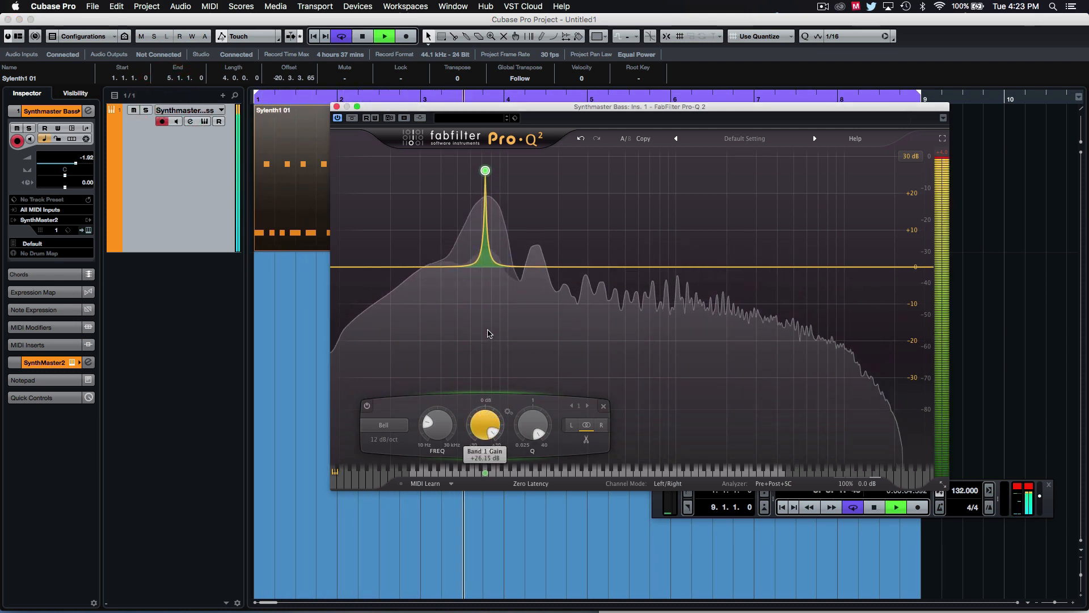
double_click(486, 424)
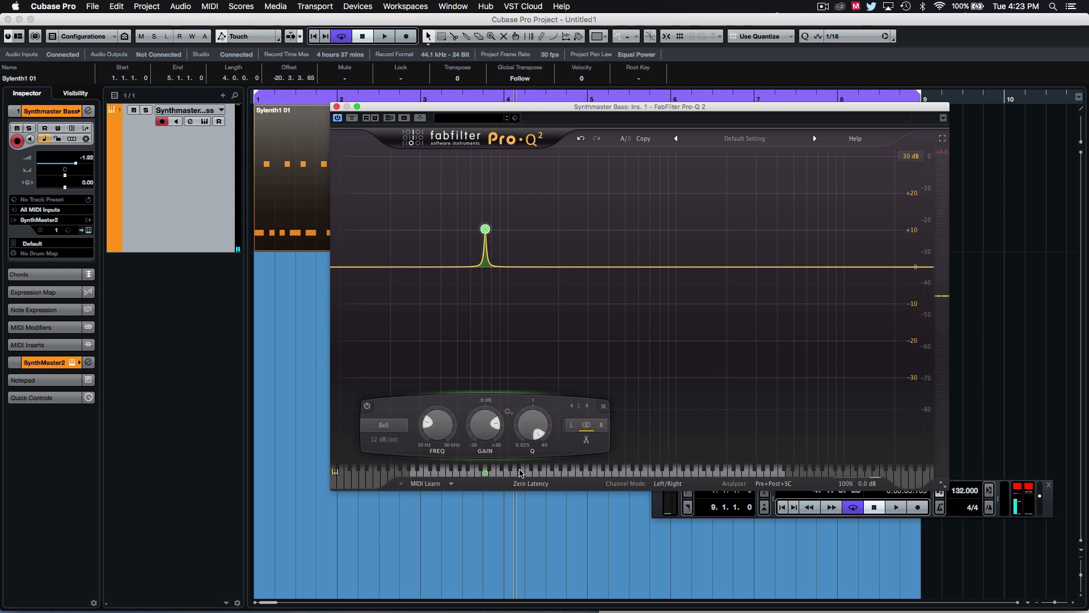
mouse_move(485, 474)
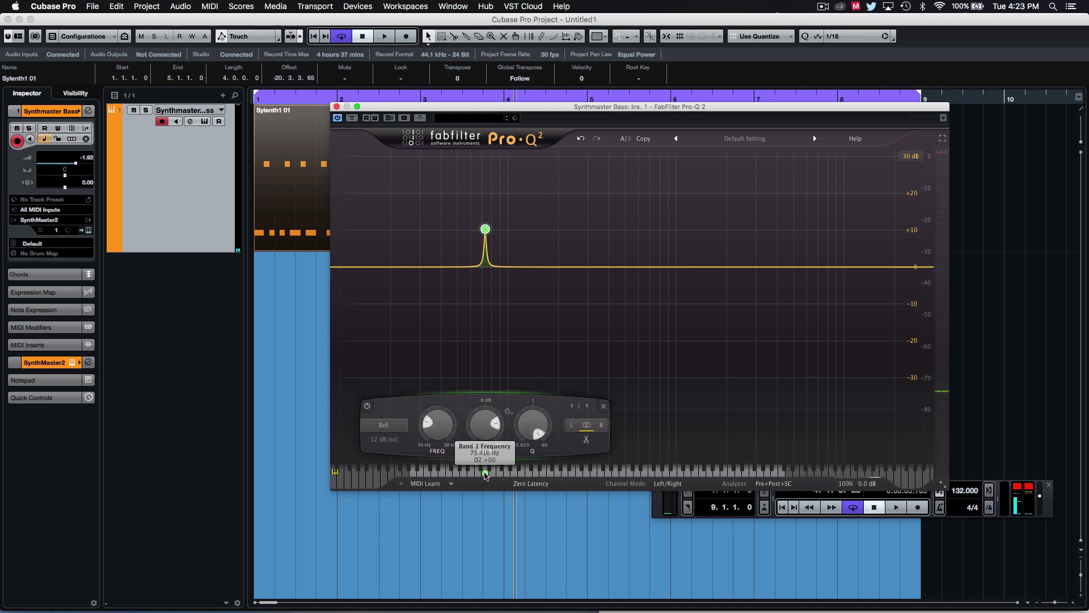
left_click_drag(485, 474, 536, 480)
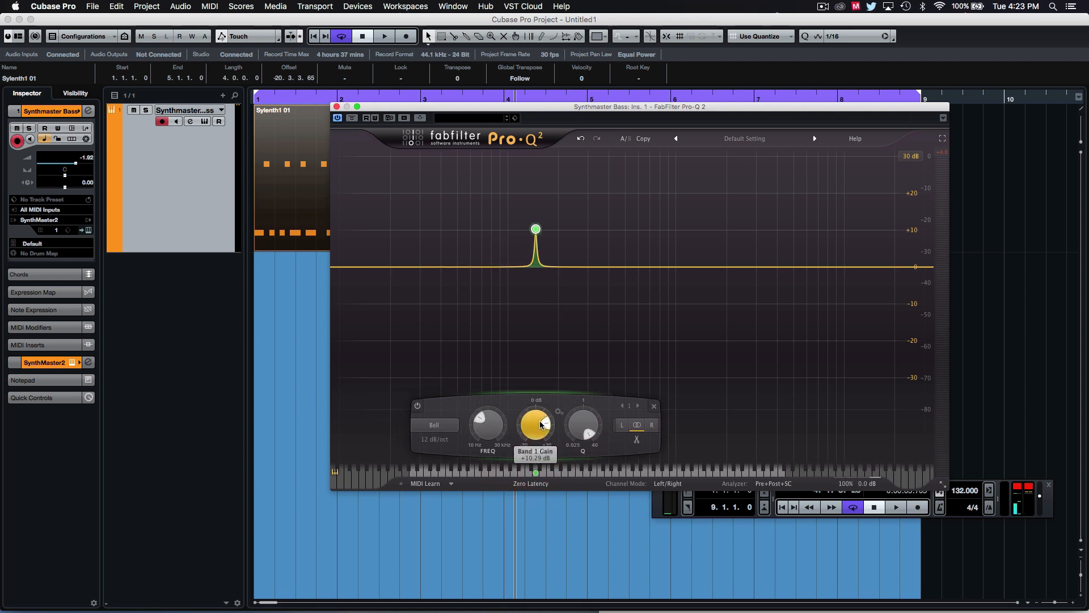
left_click_drag(536, 430, 541, 441)
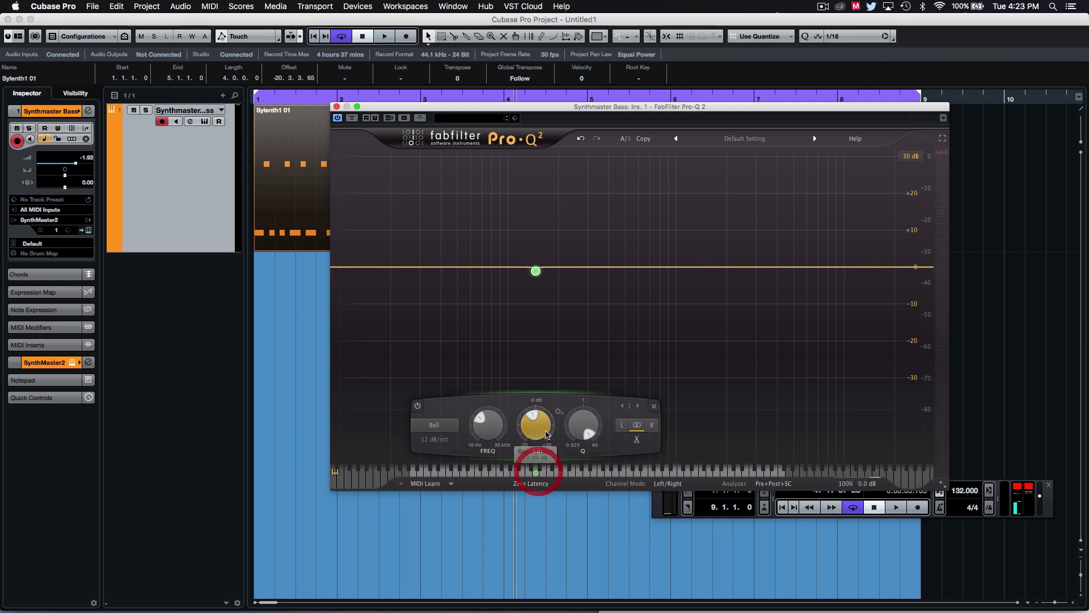
Step: Restart playback and raise the band's gain again to hear the 131 Hz peak
key("space")
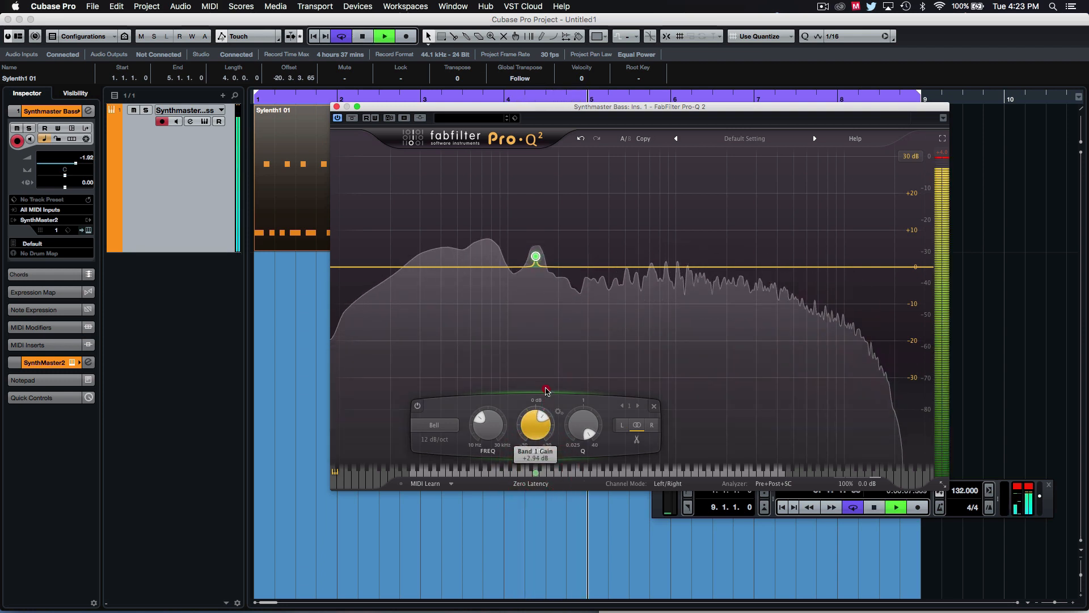
left_click_drag(546, 416, 545, 319)
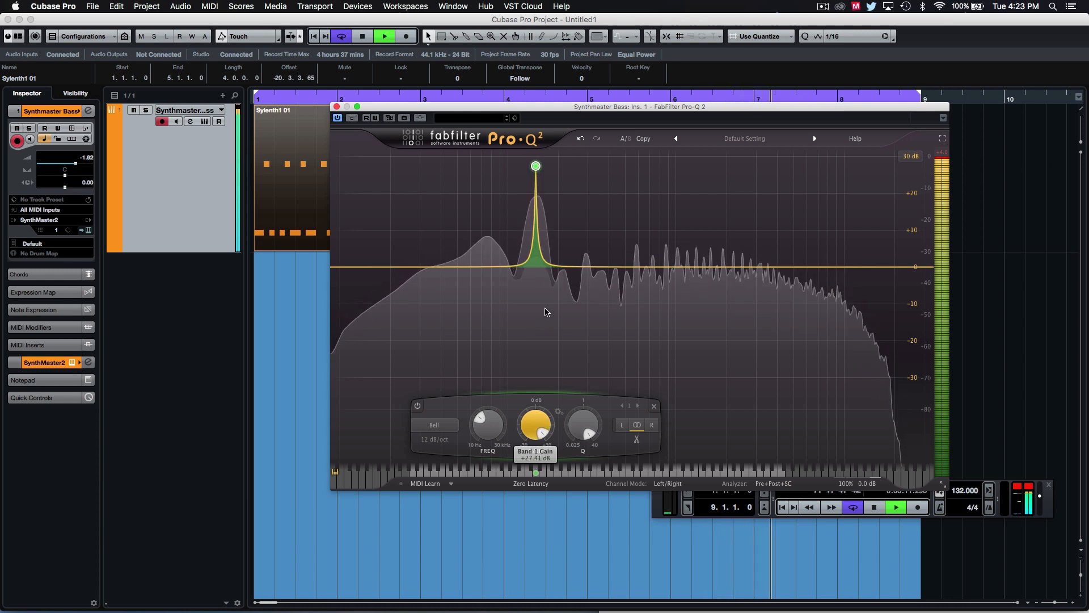
Step: Drop the band's gain to 0 dB, then stop, replay and stop the bass with the flat EQ
left_click_drag(546, 318, 543, 411)
key("space")
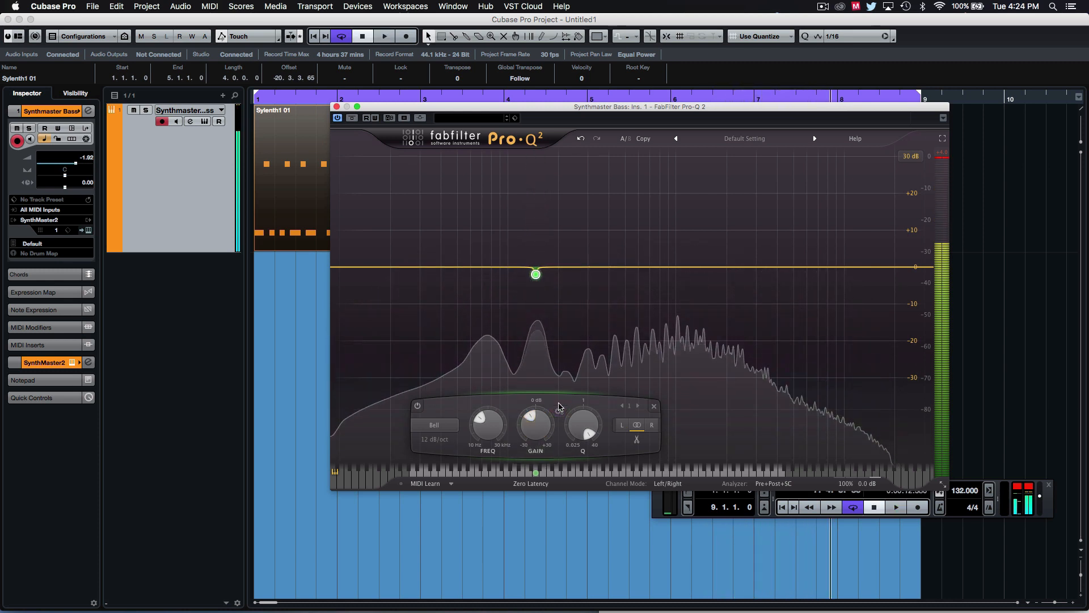
left_click(542, 411)
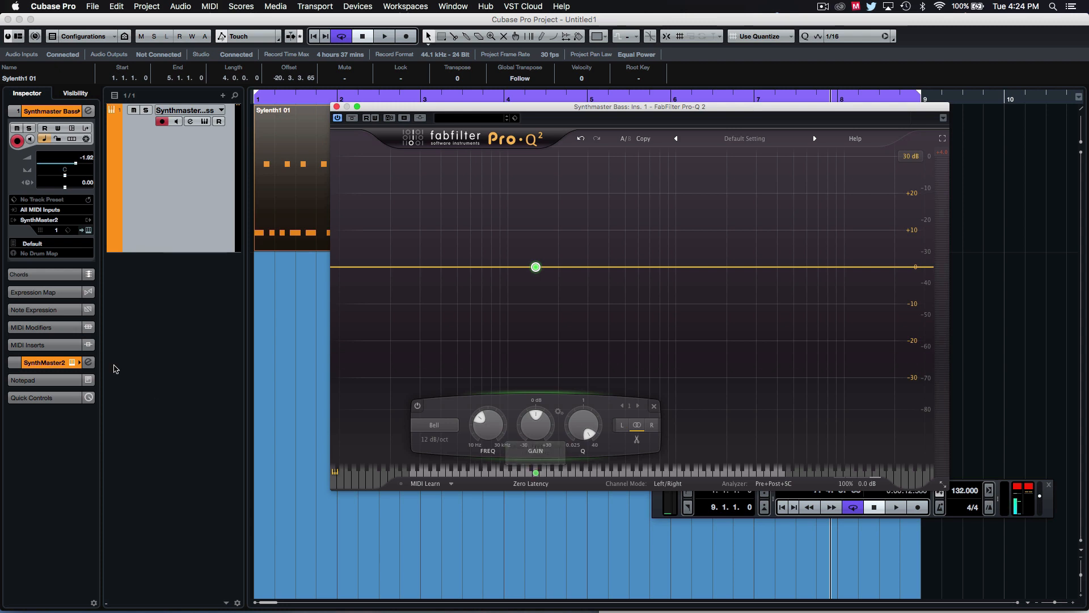
key("space")
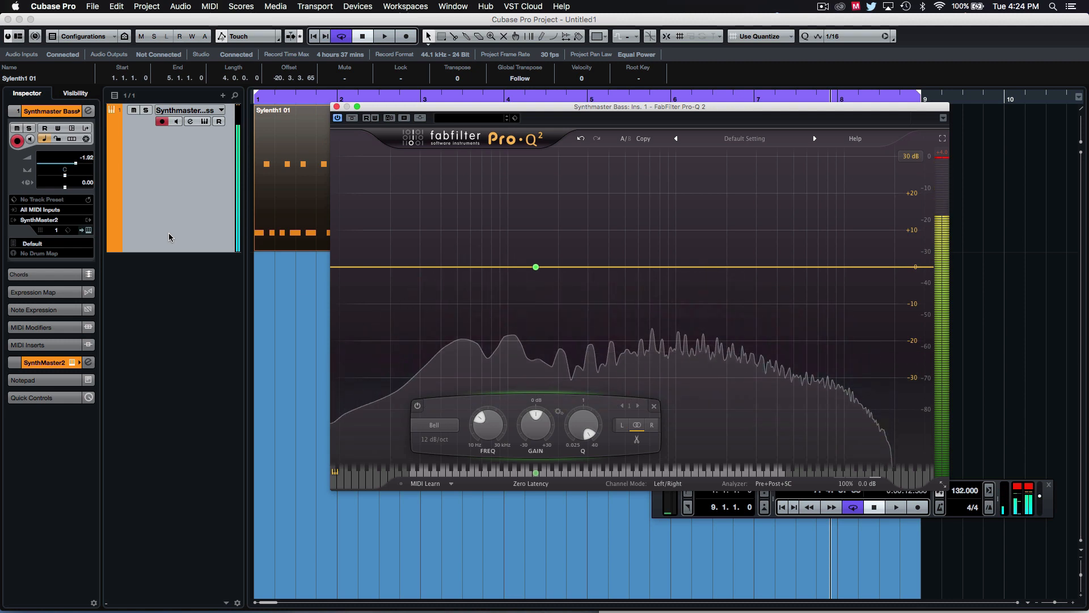
key("space")
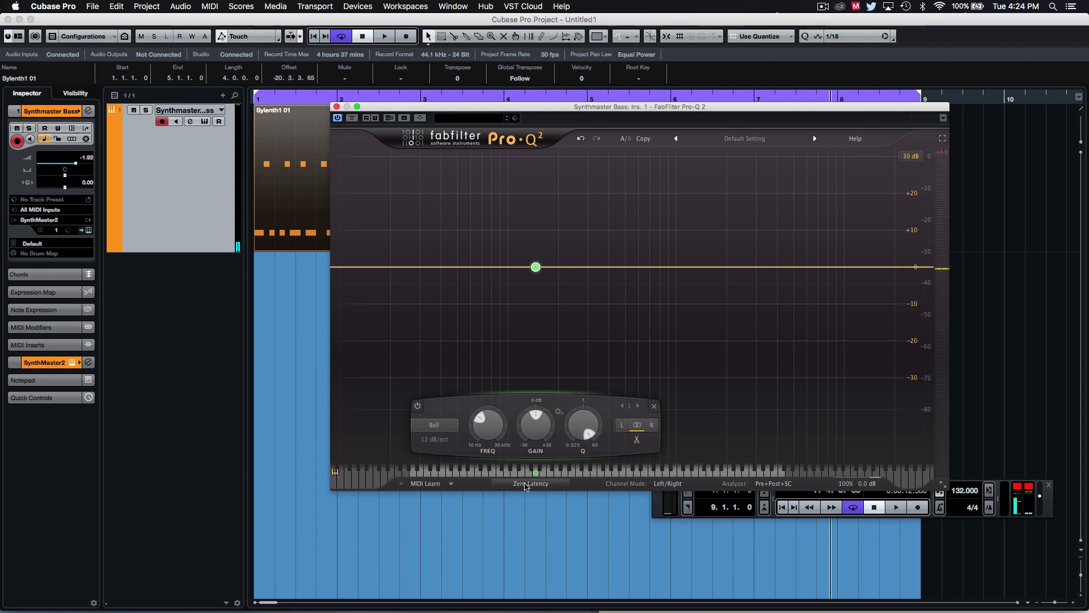
Step: Move the band up to 207.65 Hz, back into the low bass, and cut it to -30 dB as a notch
mouse_move(536, 473)
left_click_drag(536, 475, 561, 478)
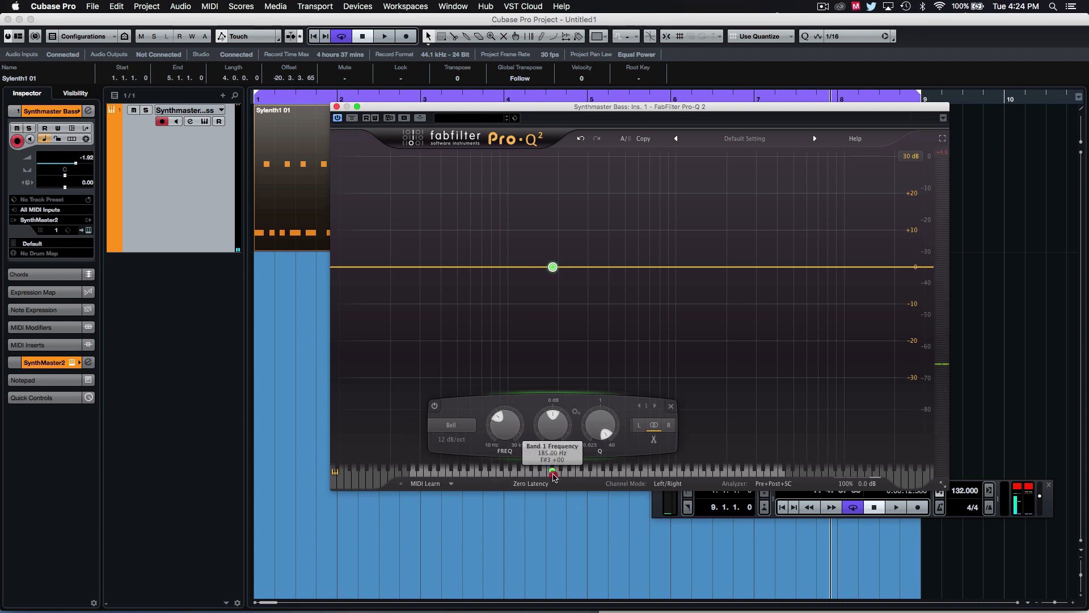
left_click(561, 472)
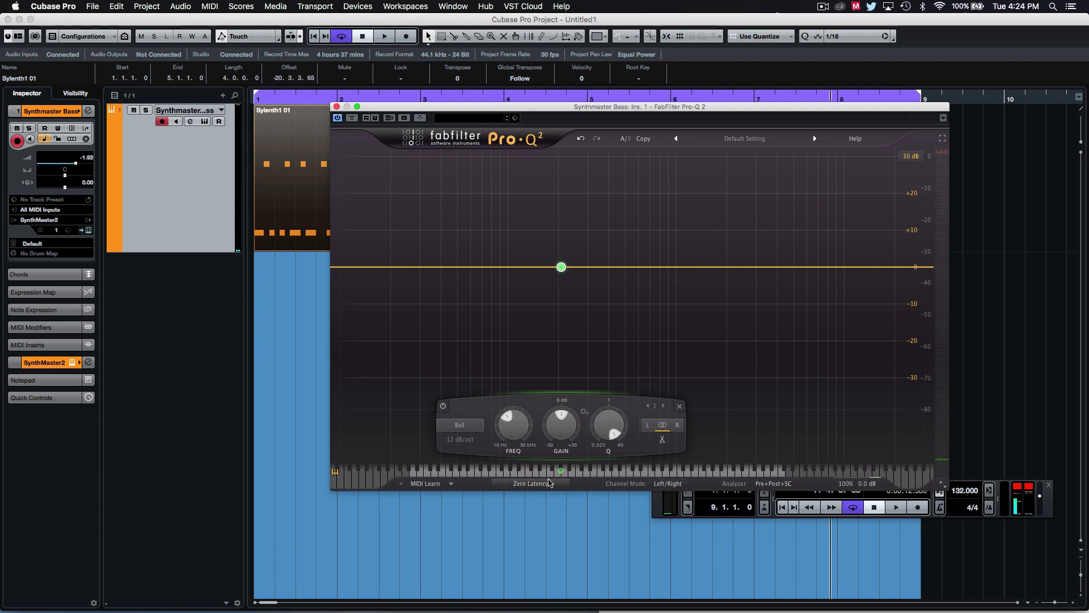
left_click_drag(561, 473, 506, 477)
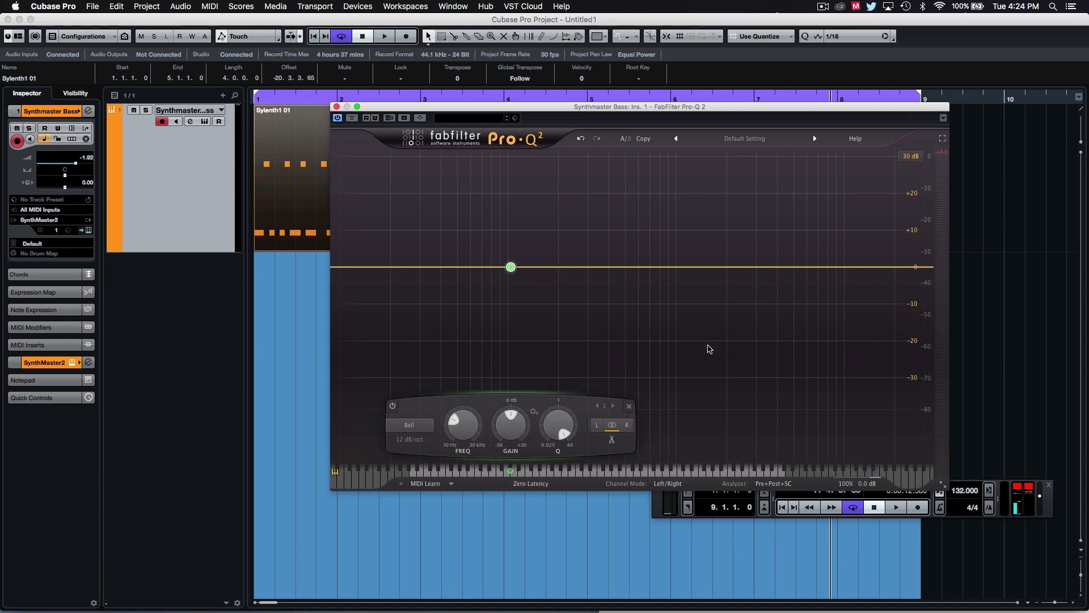
left_click_drag(510, 423, 517, 580)
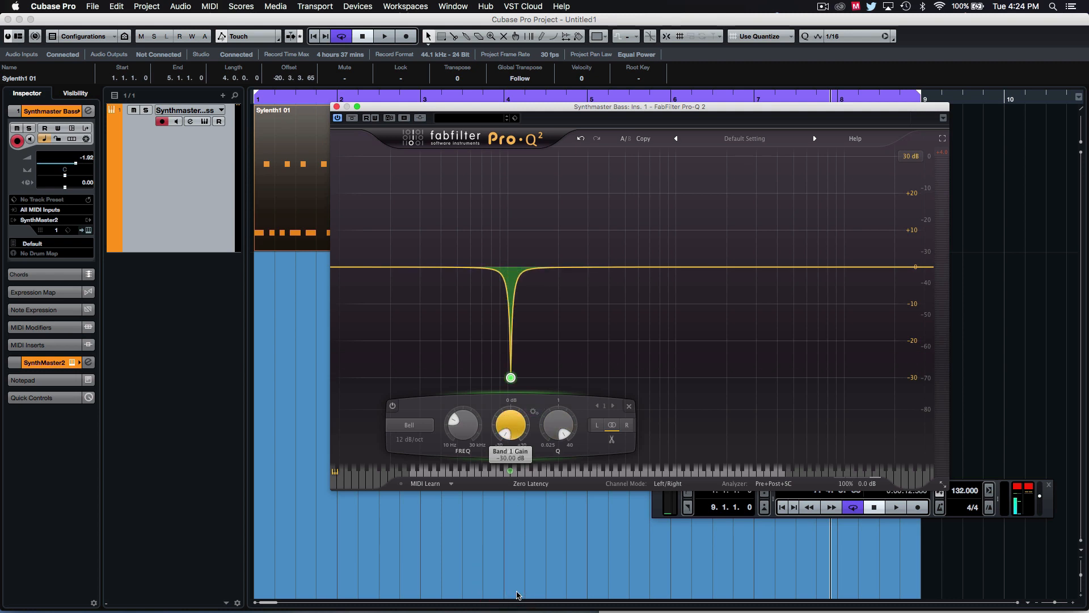
Step: Play the bass through the notch, then flatten the gain back to 0 dB
key("space")
key("space")
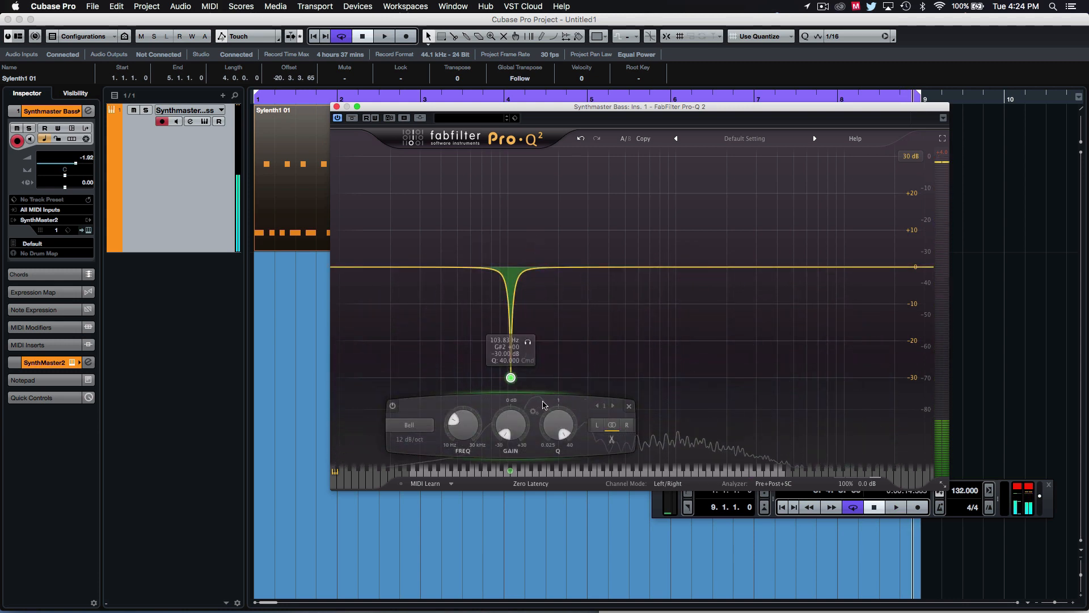
mouse_move(510, 424)
left_click_drag(505, 416, 509, 363)
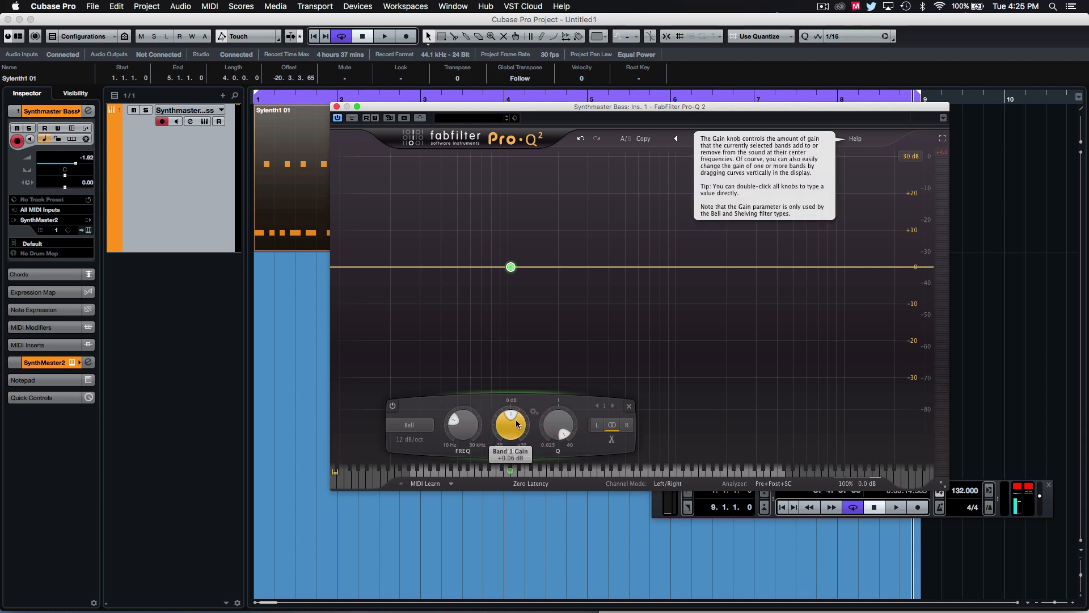
Step: Close Pro-Q 2, reopen the Synthmaster Bass channel settings and start playback
left_click(337, 107)
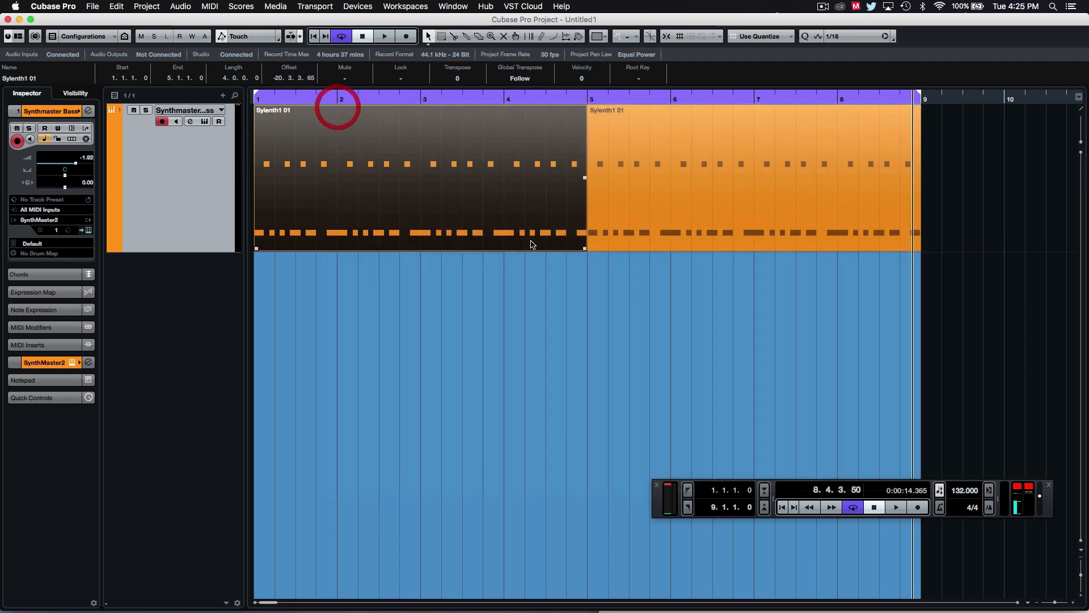
left_click(511, 317)
left_click(137, 202)
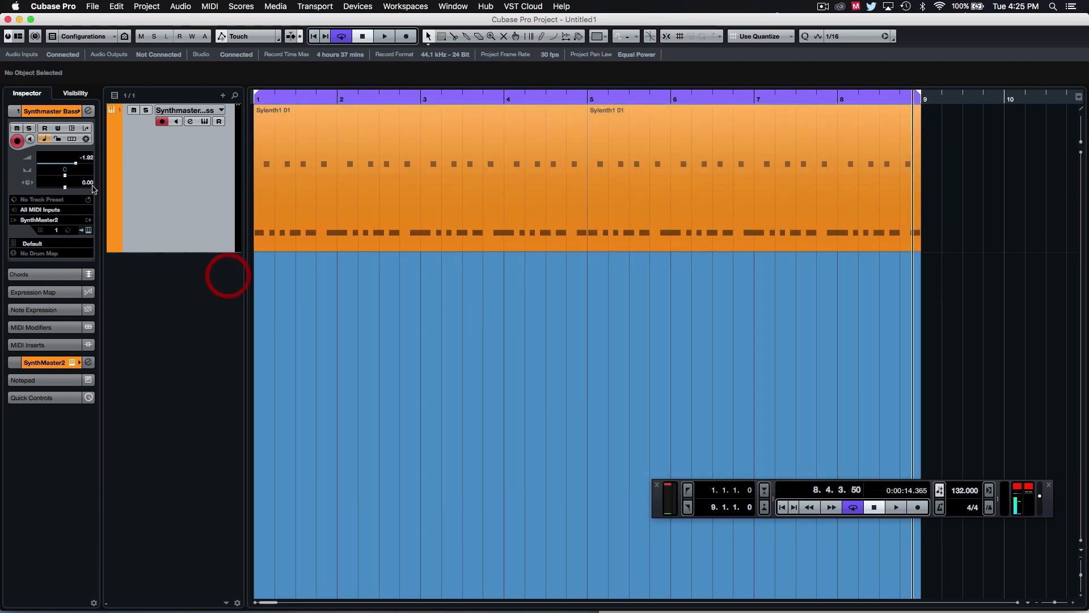
left_click(88, 110)
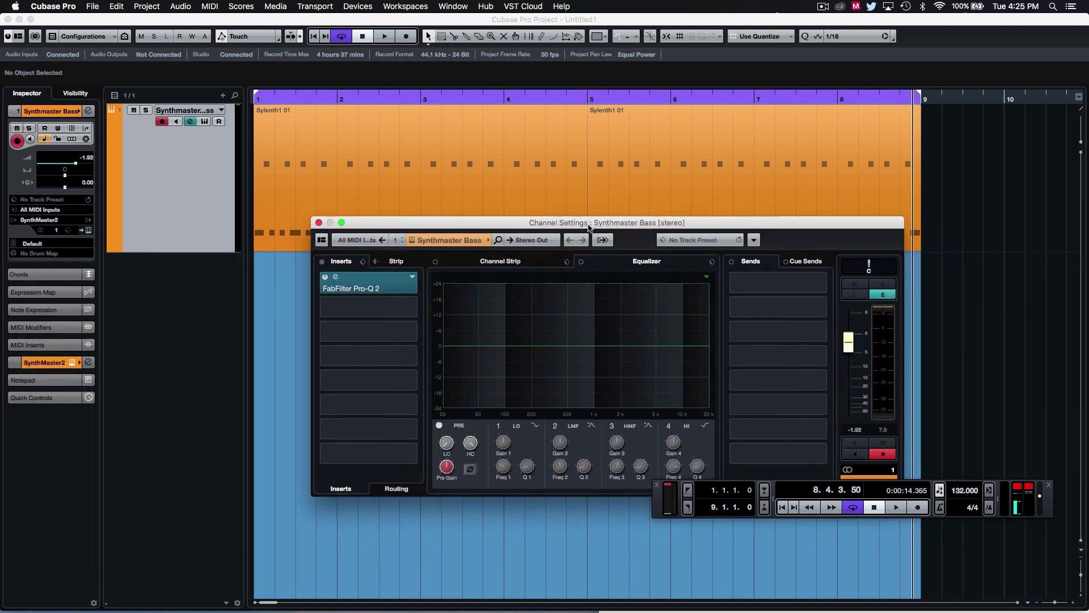
left_click_drag(308, 273, 561, 151)
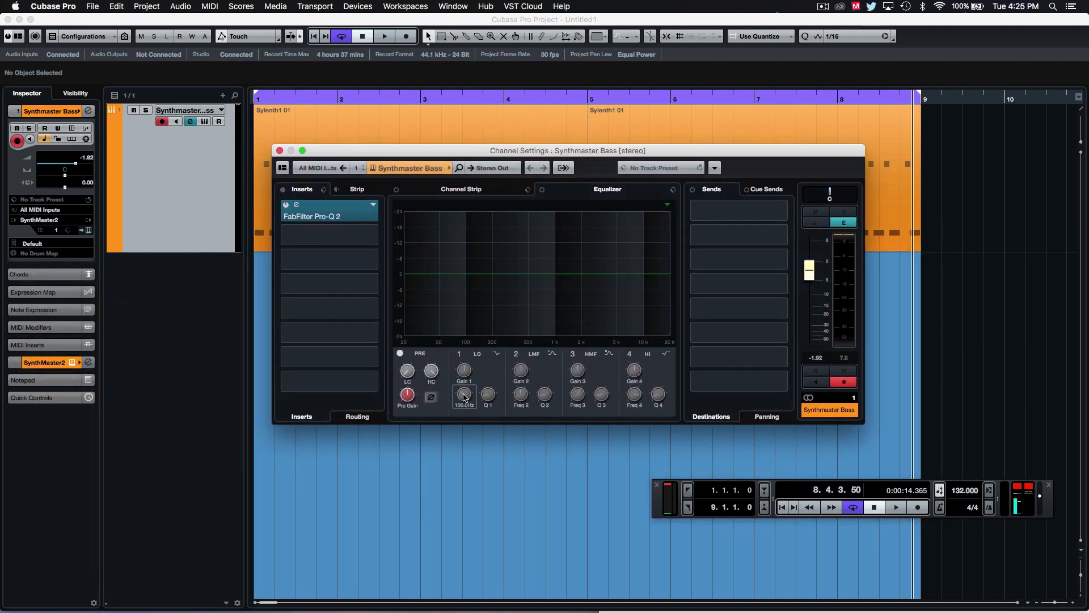
key("space")
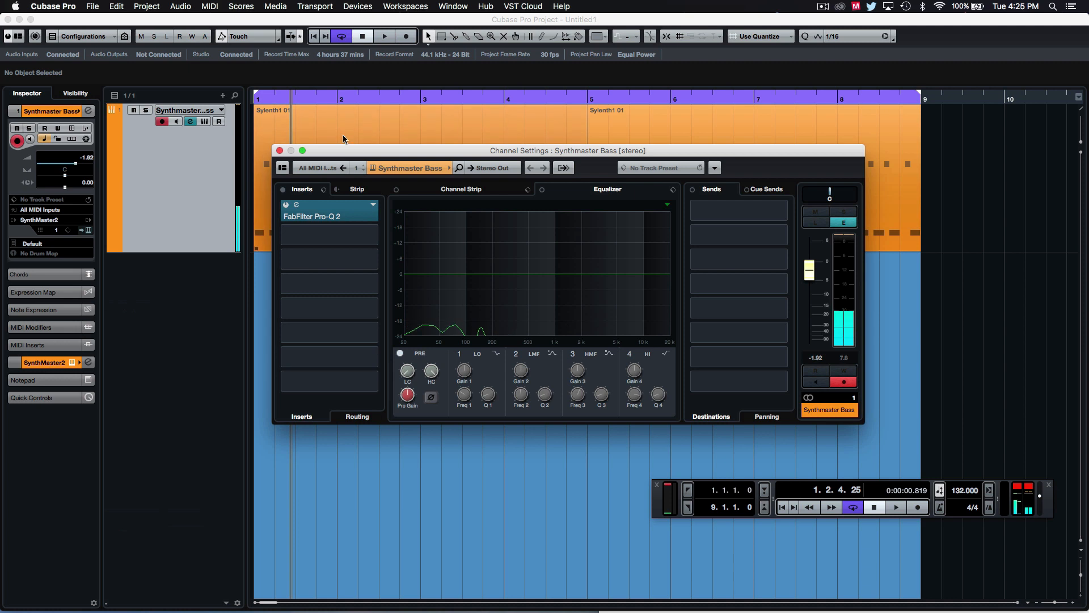
left_click_drag(345, 150, 421, 136)
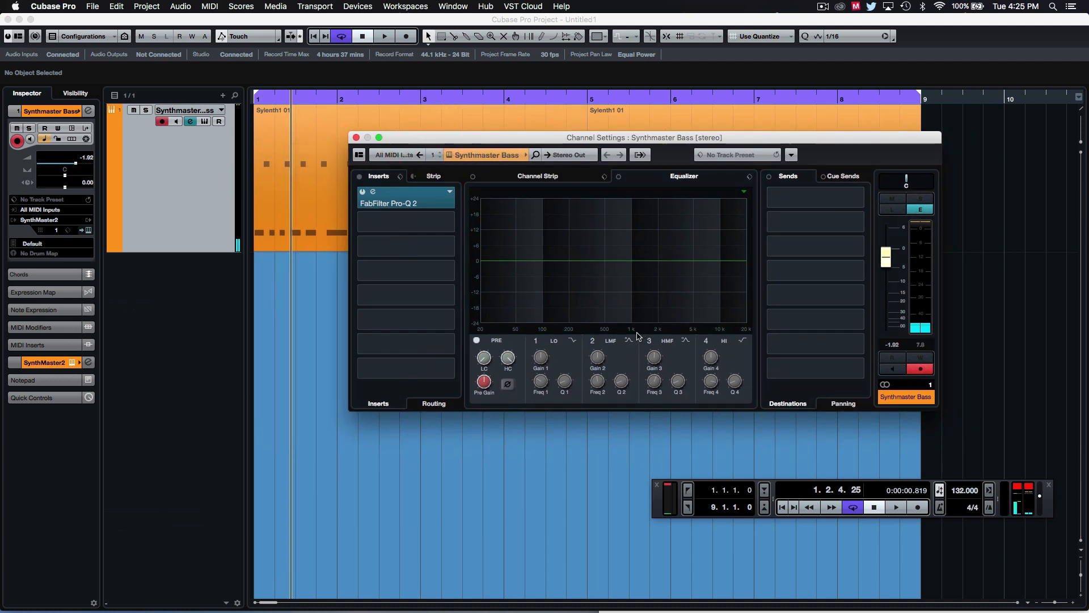
Step: Set the channel EQ low-cut Filter Slope to 36 dB/Oct from the LC knob's right-click menu
right_click(483, 374)
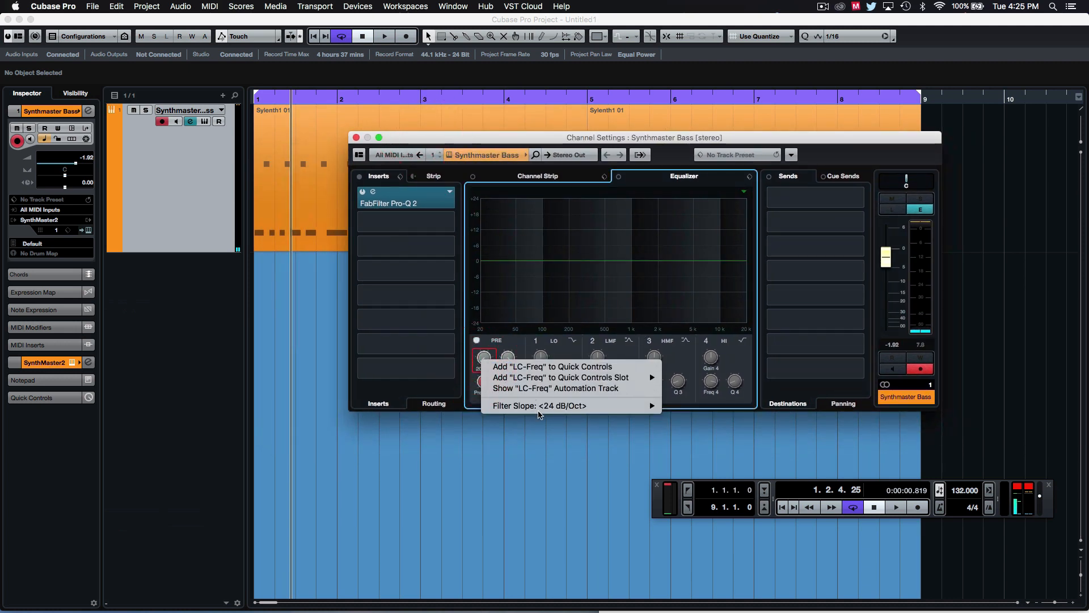
left_click(485, 359)
right_click(485, 360)
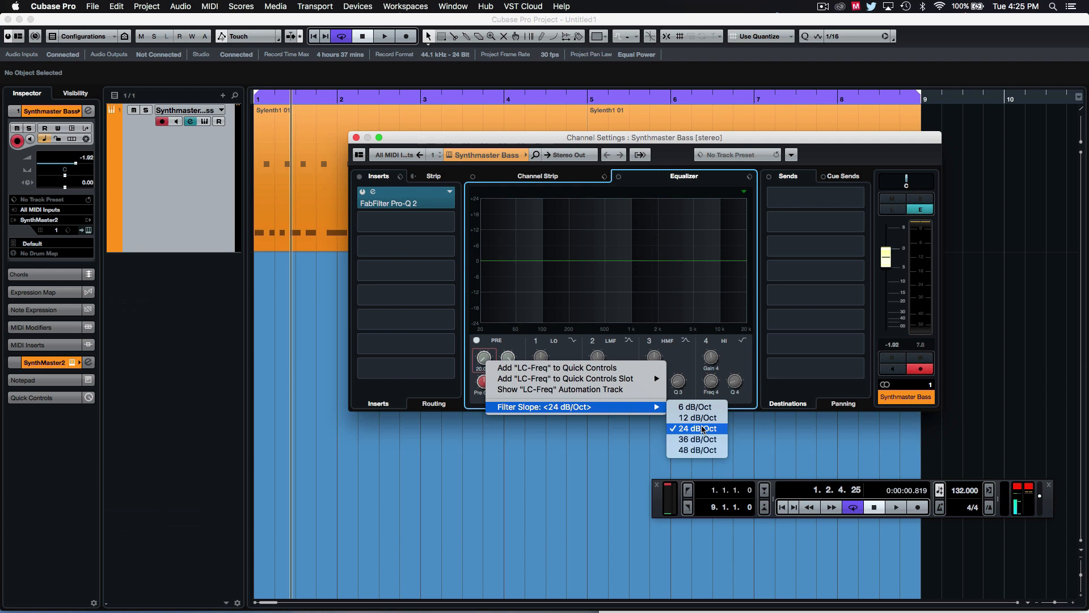
left_click(696, 438)
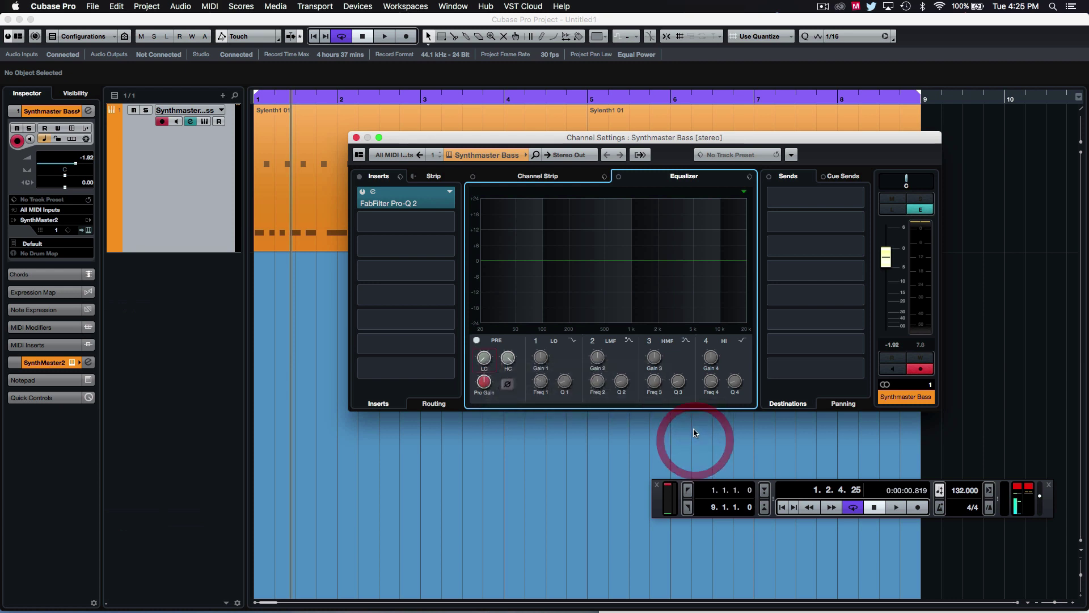
right_click(486, 359)
mouse_move(562, 402)
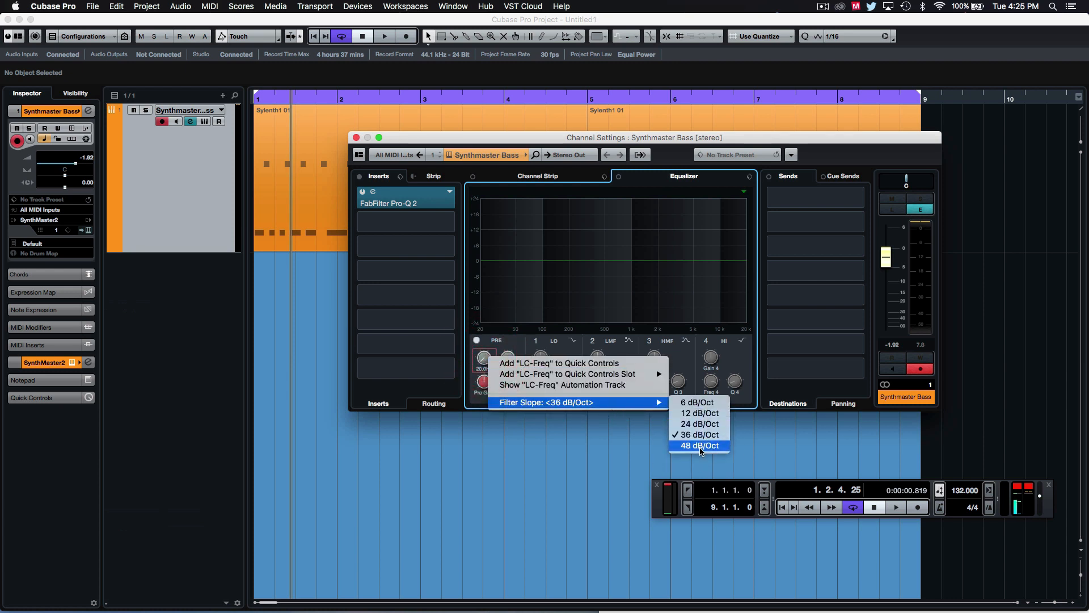
Step: Choose the 48 dB/Oct low-cut slope and raise the low cut to about 34.4 Hz while playing
left_click(711, 431)
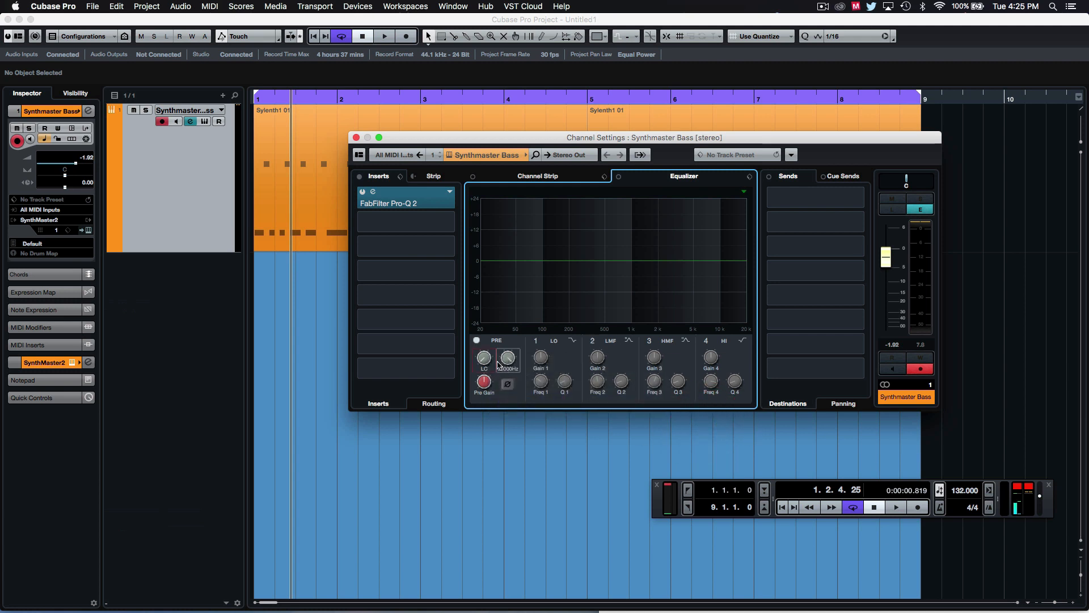
left_click_drag(485, 357, 491, 332)
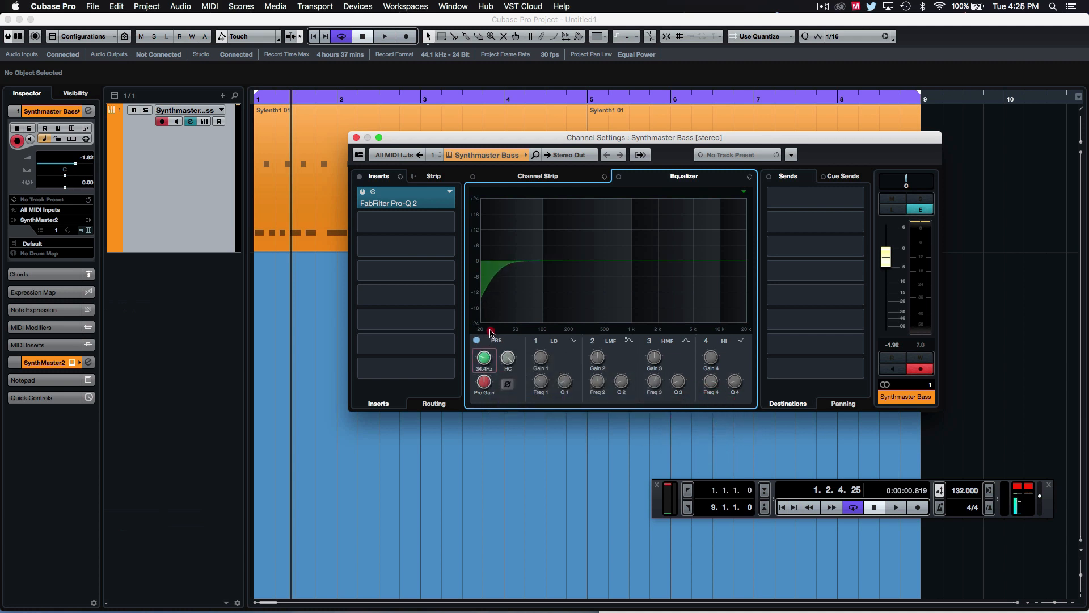
key("space")
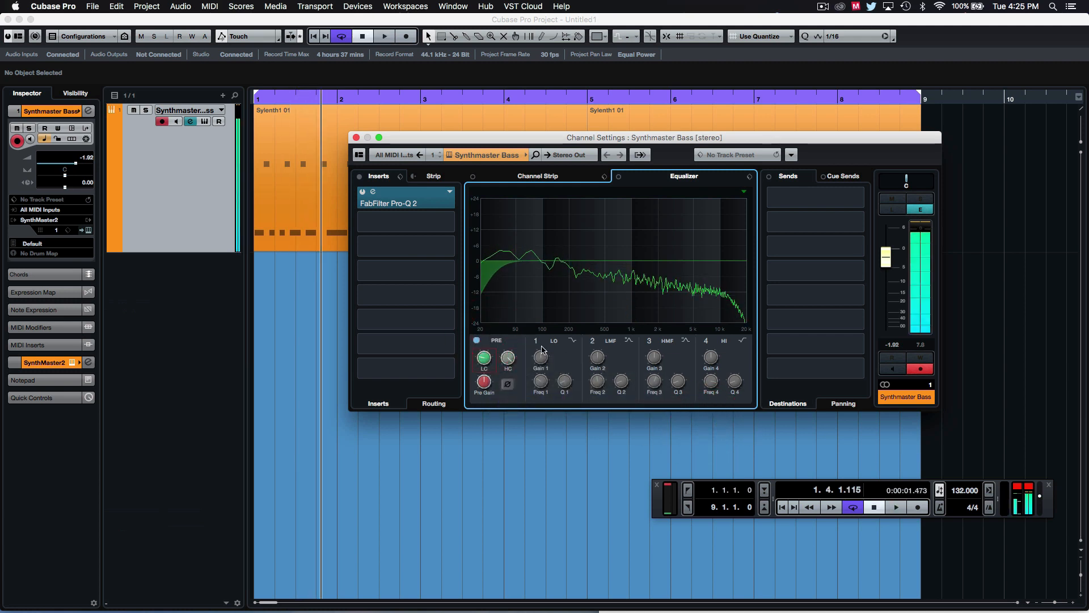
left_click_drag(486, 137, 366, 155)
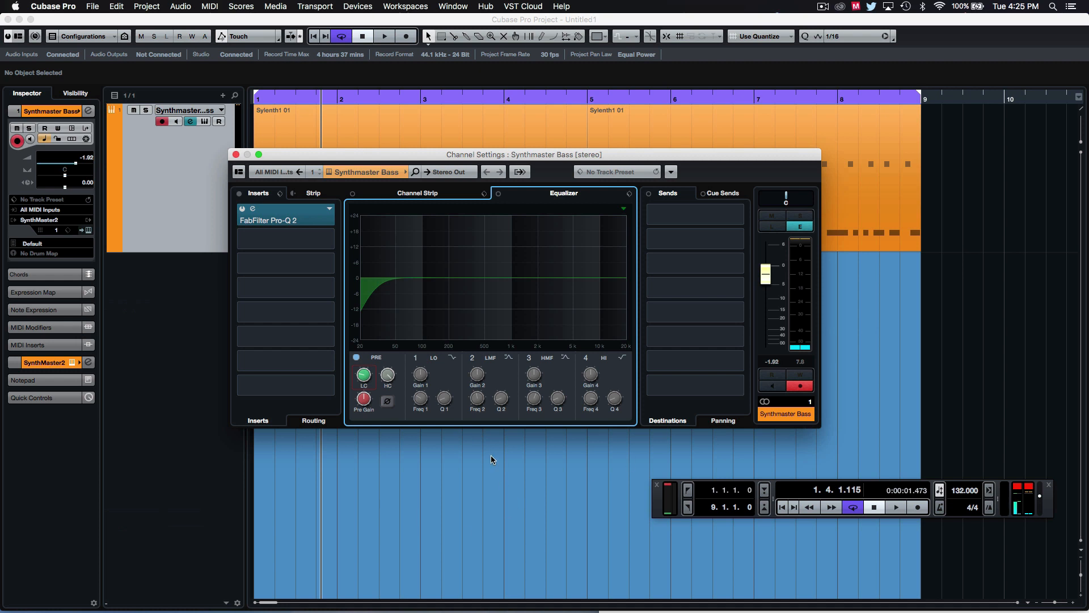
Step: Enter band 2's frequency as d2 (146.8 Hz) then d1 (73.4 Hz), and close Channel Settings
double_click(478, 409)
type("d2")
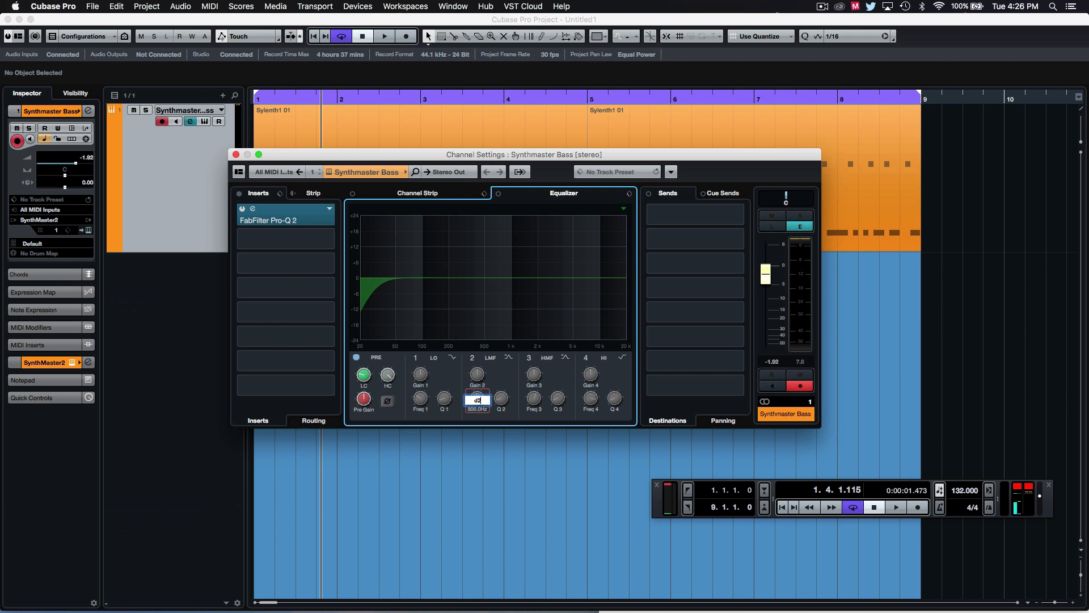
key("Return")
double_click(479, 409)
key("Return")
key("Escape")
left_click(150, 204)
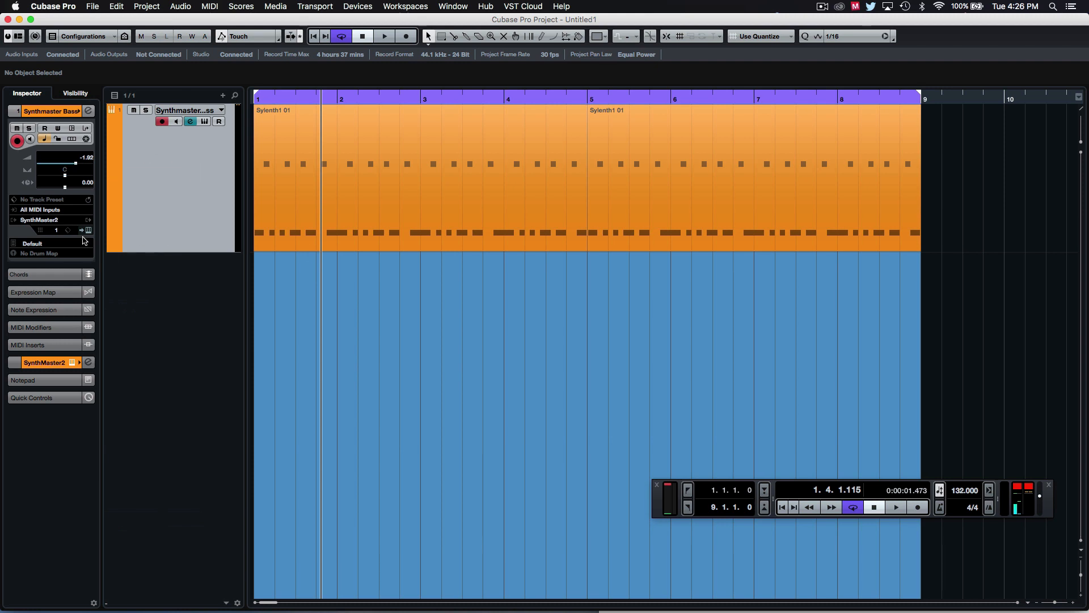
Step: Reopen the channel settings, enable band 2 as a narrow boosted peak and start playback
left_click(88, 111)
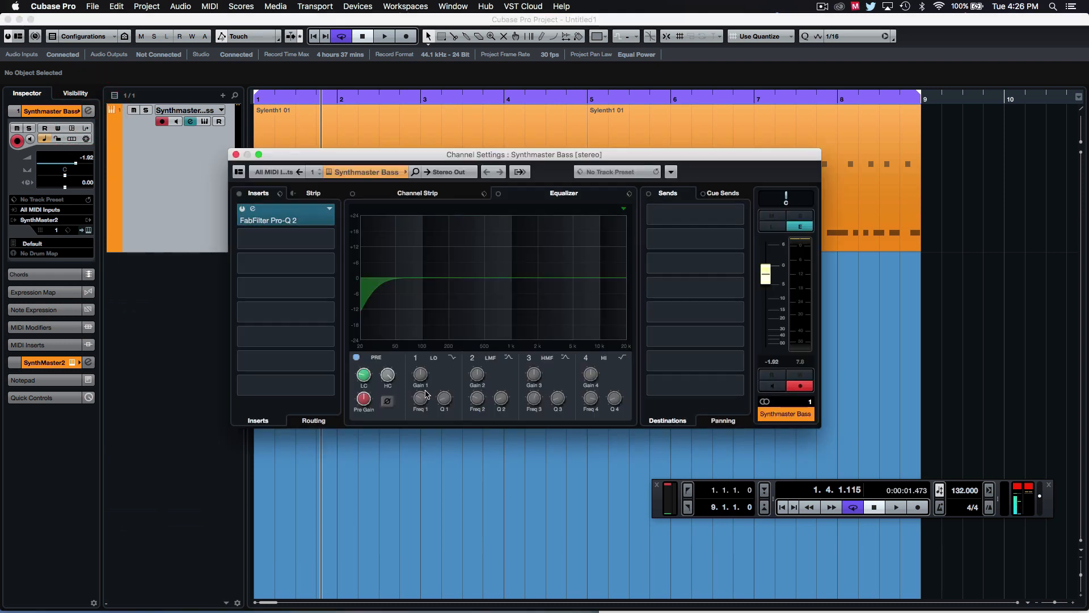
left_click(483, 383)
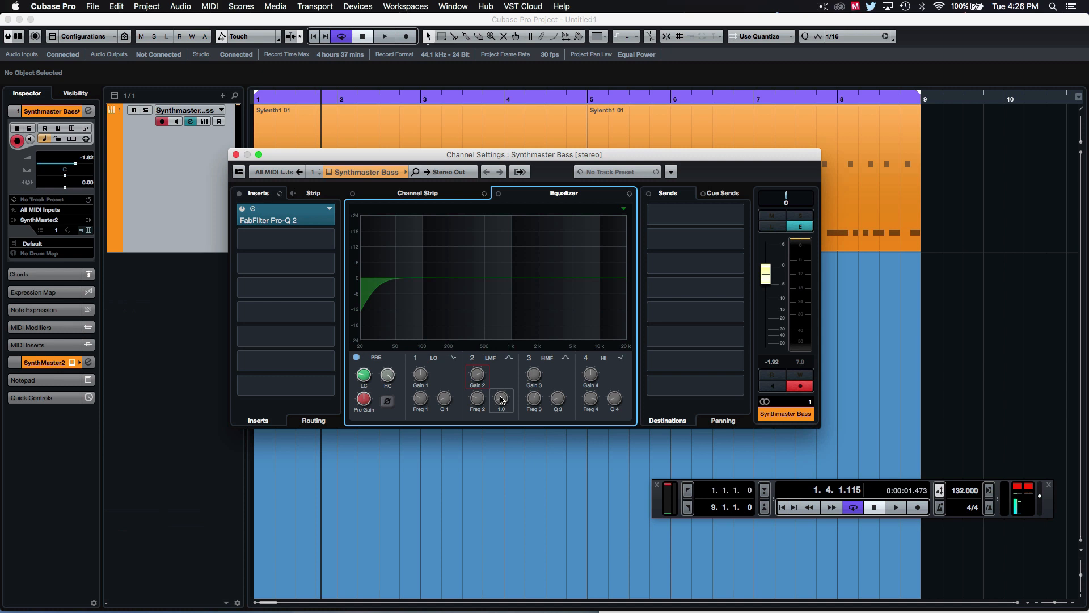
left_click_drag(477, 375, 477, 353)
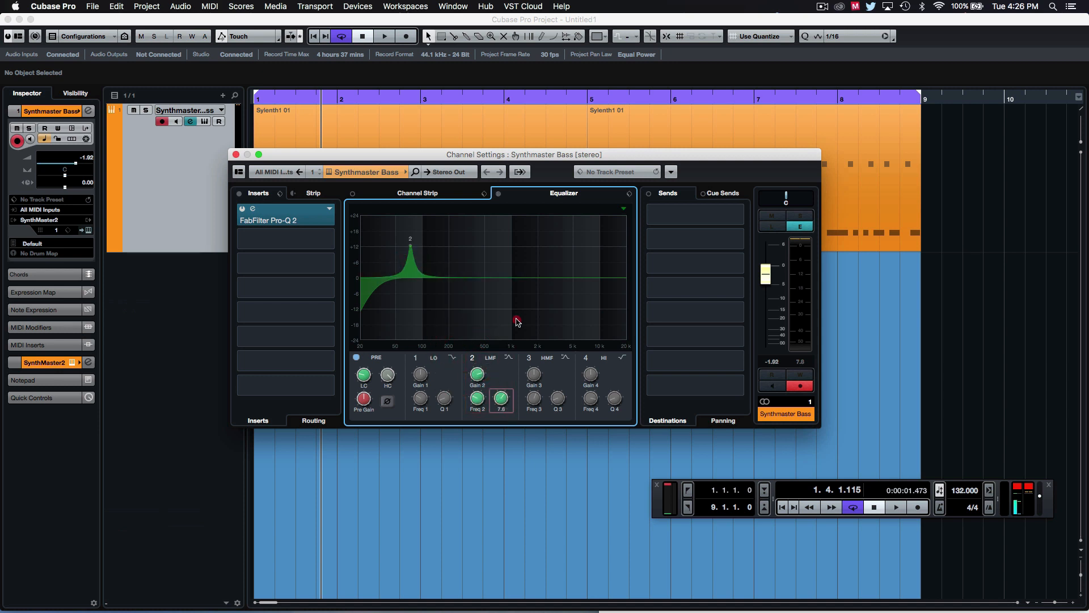
key("space")
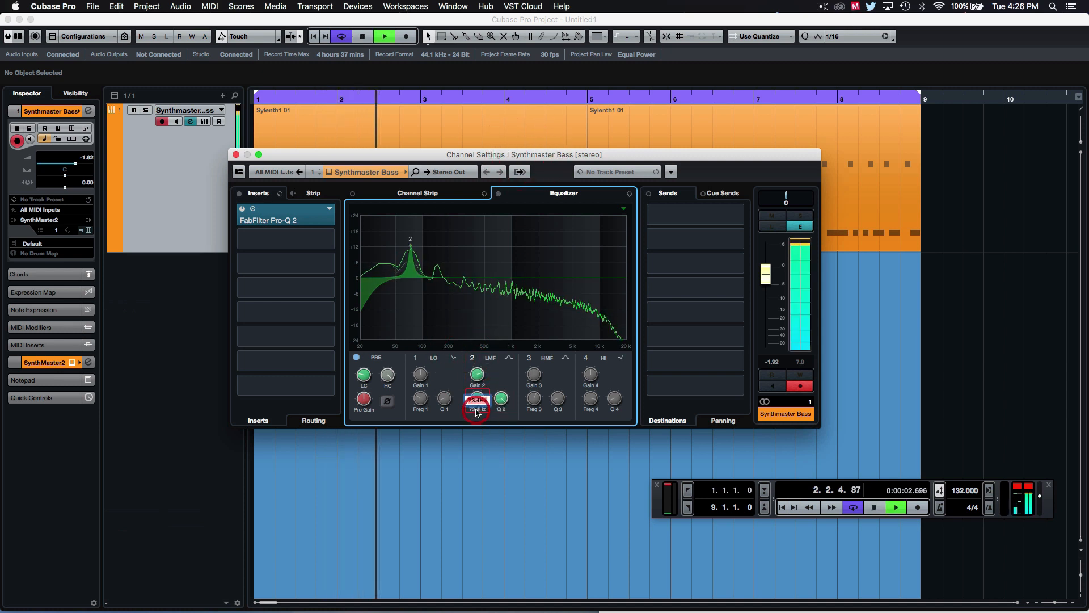
Step: Step band 2's frequency up by octaves to 146.8, 293.7 and 587.3 Hz, then stop playback
double_click(477, 400)
type("d2")
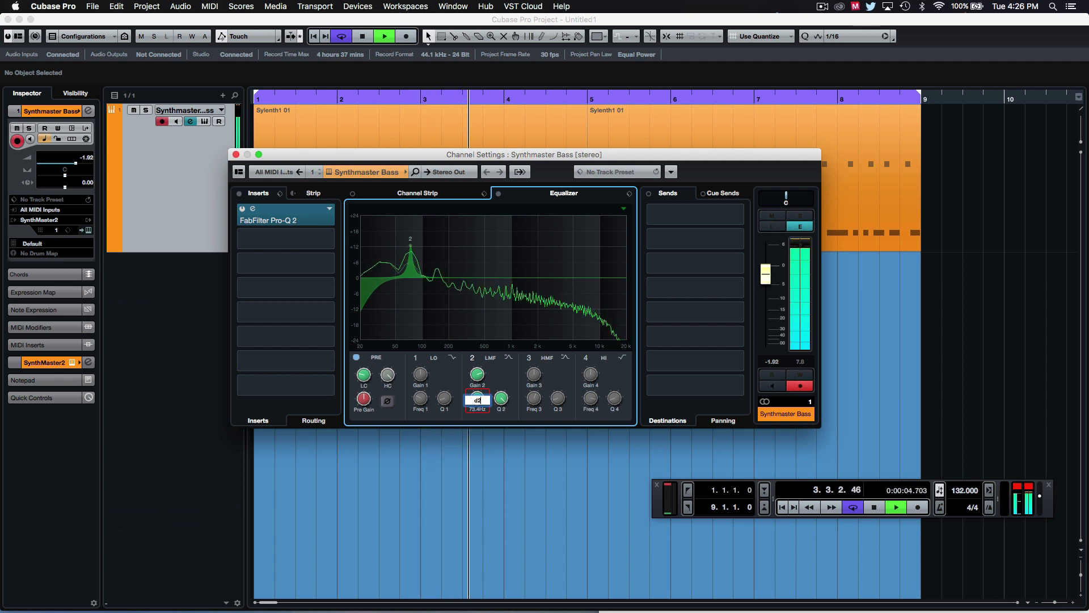
type("146.8Hz")
key("Return")
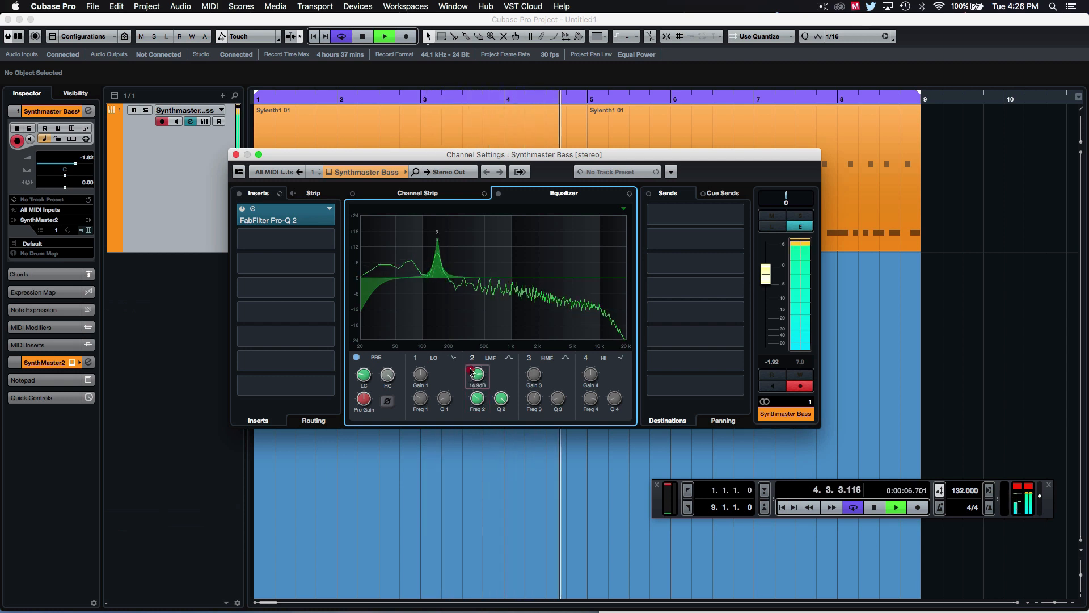
double_click(477, 402)
type("293.7")
key("Return")
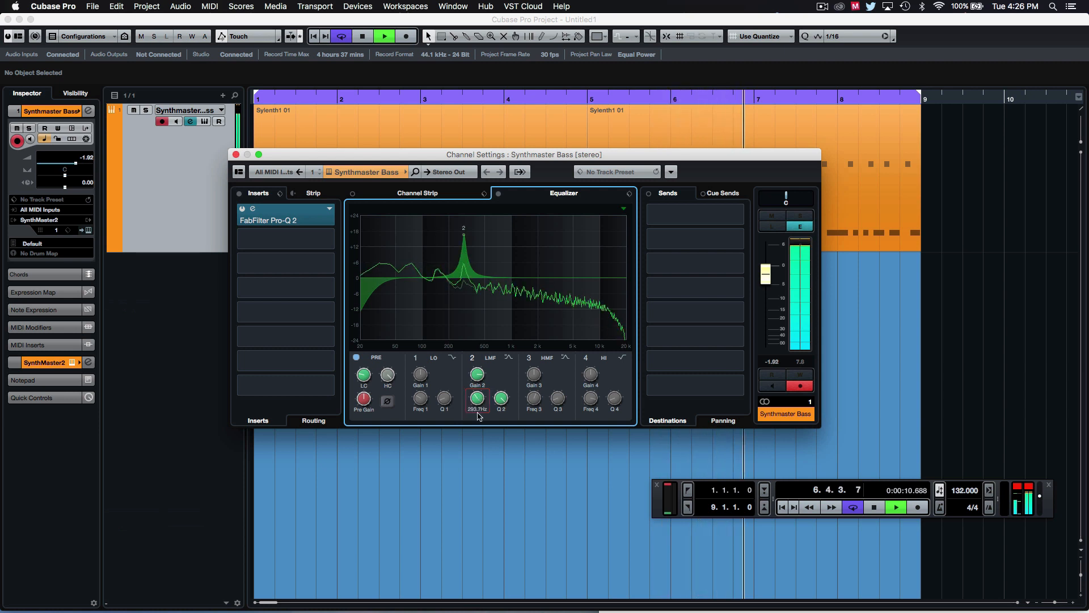
double_click(477, 402)
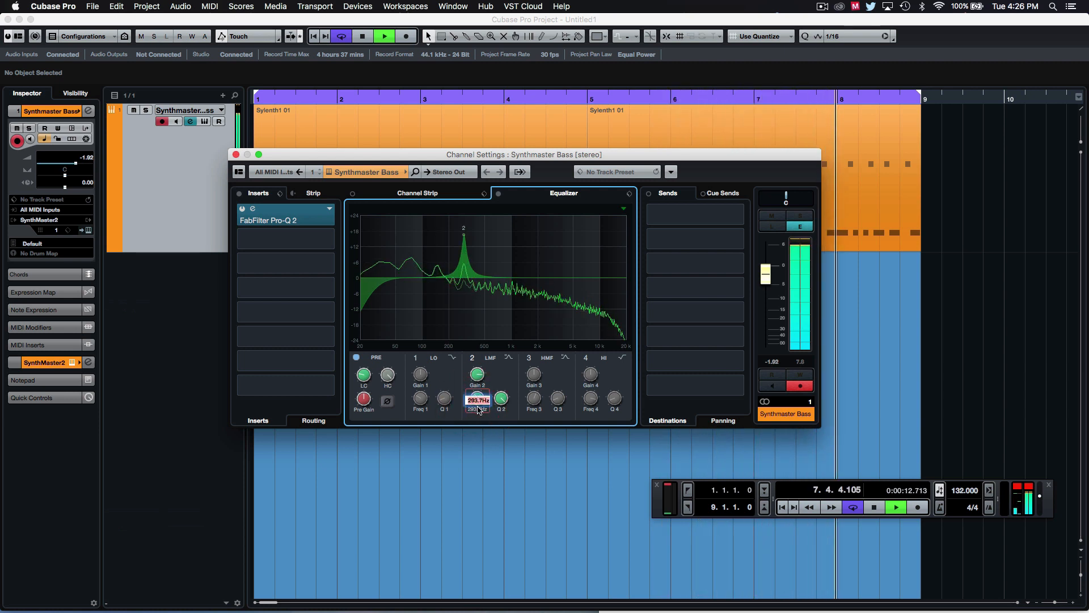
type("587.3")
key("Return")
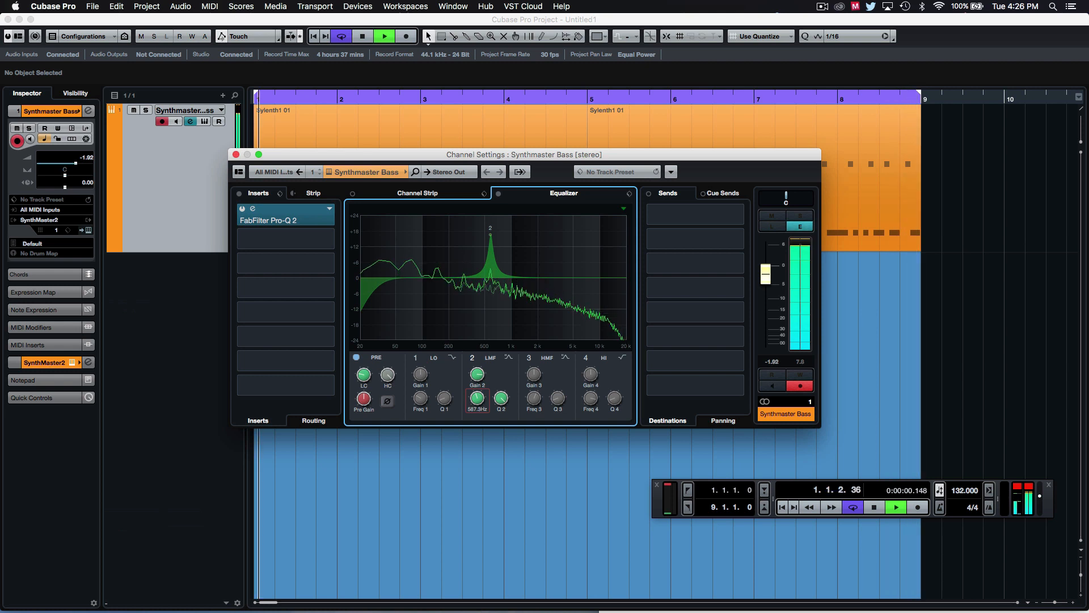
key("space")
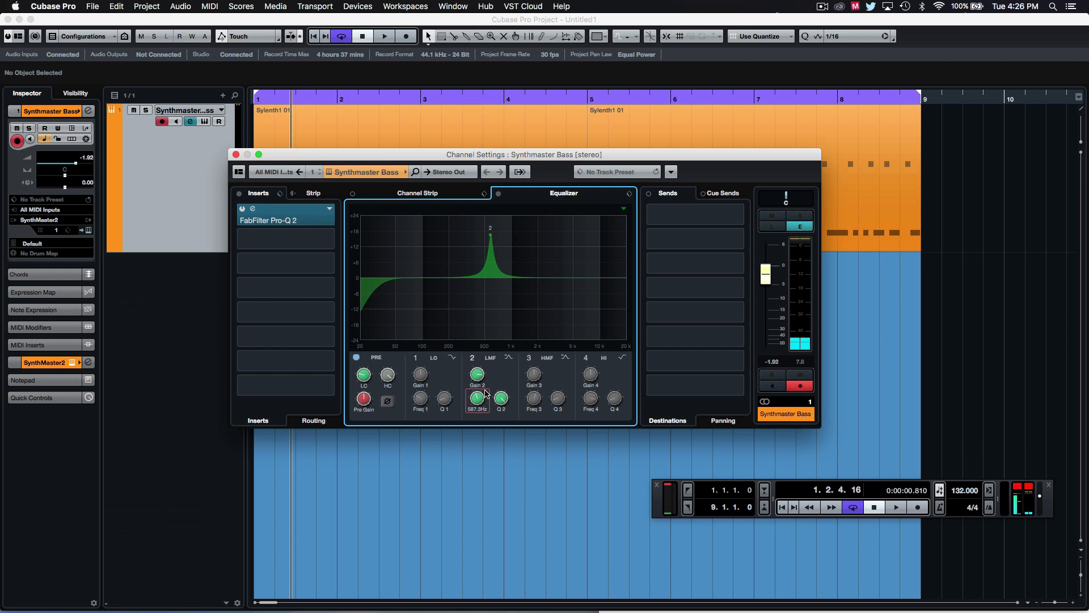
Step: Lower band 2's gain so only a slight 1.9 dB bump remains near 587 Hz
left_click_drag(479, 396, 479, 398)
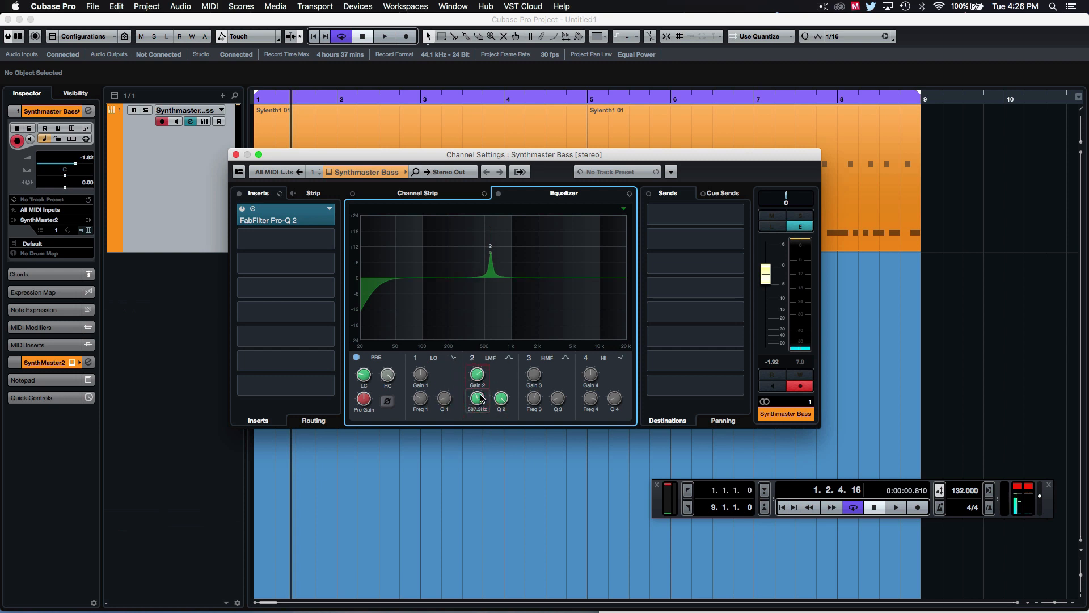
mouse_move(478, 374)
left_click_drag(478, 382, 481, 385)
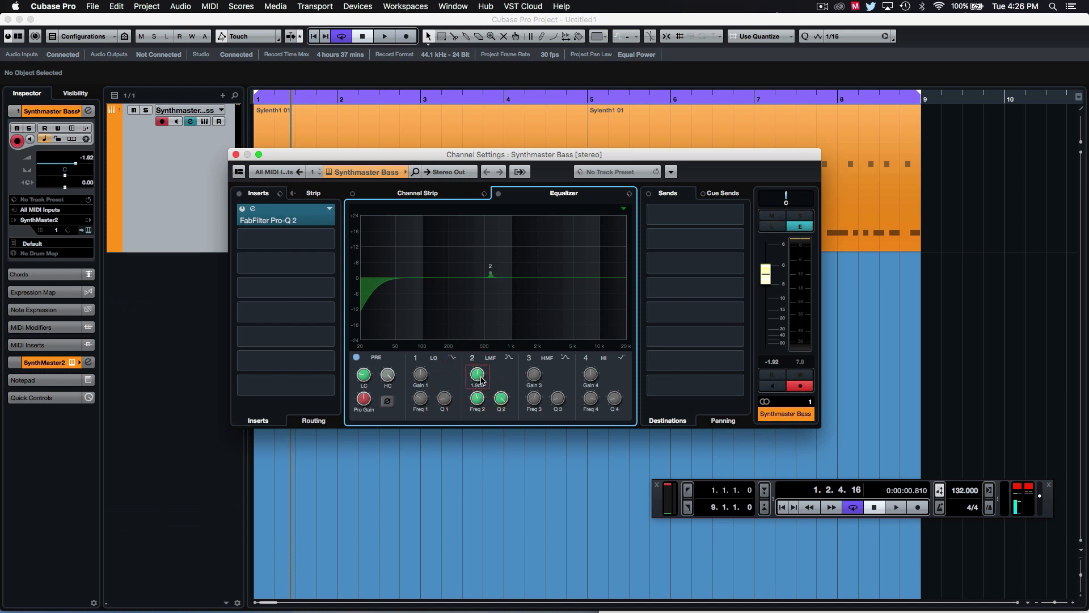